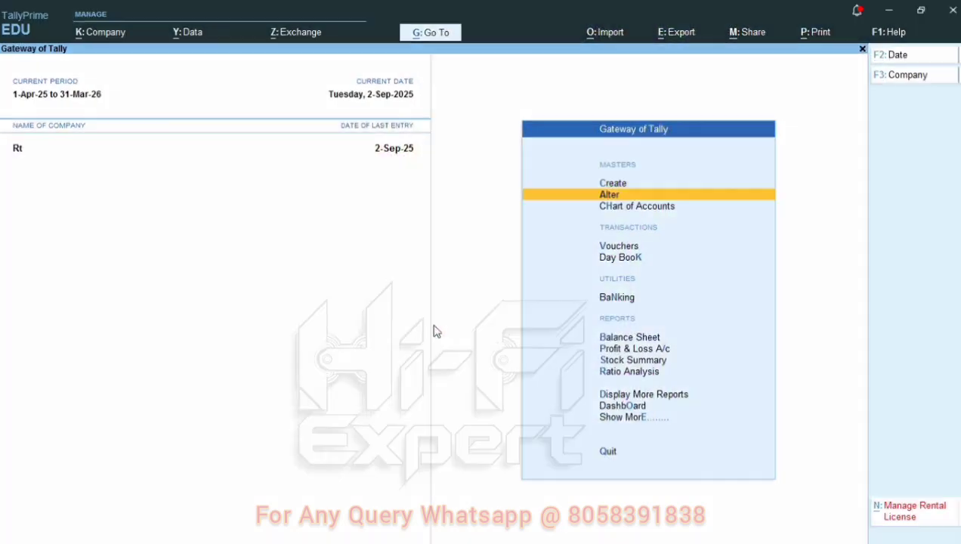
Step: Open the stock item Ghadi Detergent Powder for alteration
key("Return")
key("Down")
key("Down")
key("Down")
key("Down")
key("Down")
key("Down")
key("Return")
key("Down")
key("Down")
key("Down")
key("Up")
key("Up")
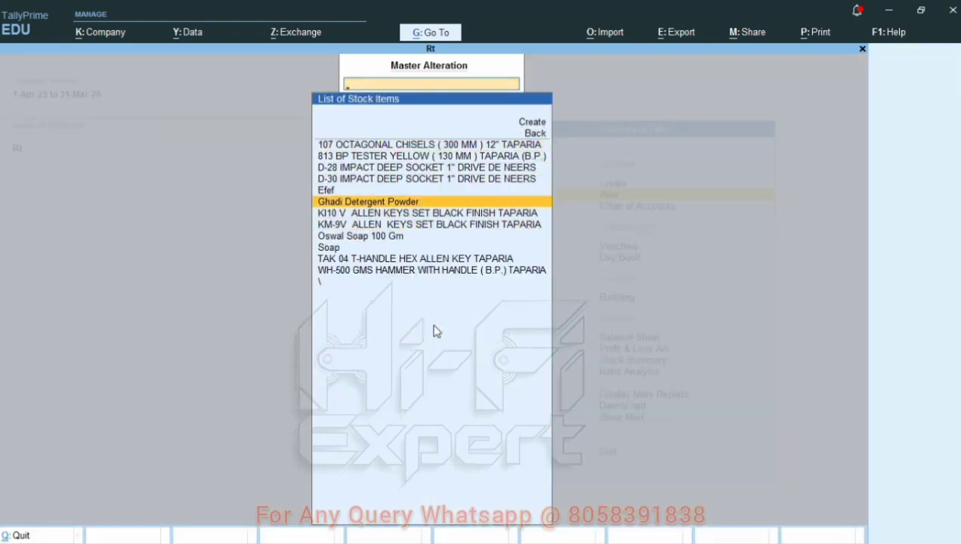
key("Return")
Step: Enable altering of standard rates for Ghadi Detergent Powder and set a standard selling price of 400 applicable from 1-Apr-25
key("Return")
key("Return")
key("Return")
key("Return")
key("Return")
type("y")
key("Return")
key("Return")
type("1-4")
key("Return")
type("400")
key("Return")
Step: Add a standard selling price of 500 applicable from 1-Apr-26 for Ghadi Detergent Powder and save the item
key("Return")
type("1-4-26")
key("Return")
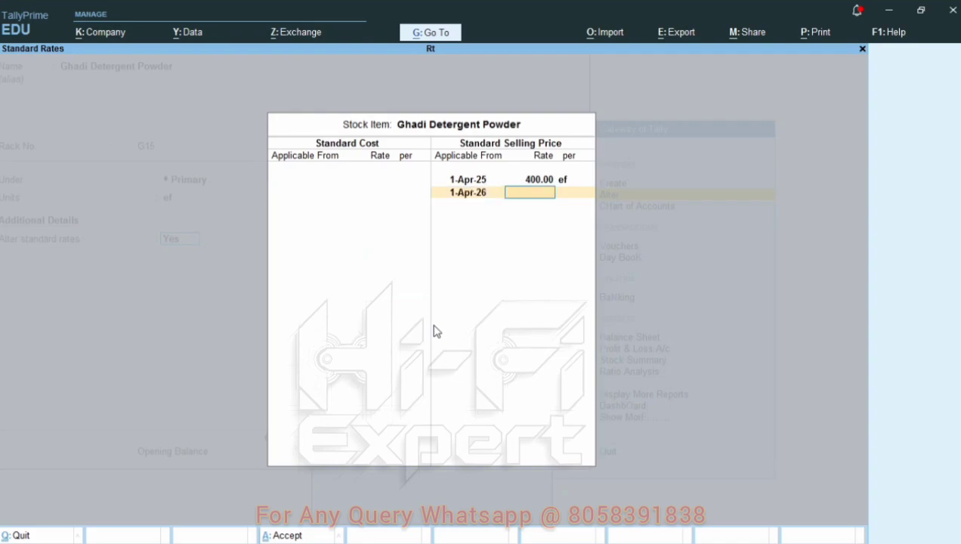
type("500")
key("Return")
key("Return")
key("Return")
key("ctrl+a")
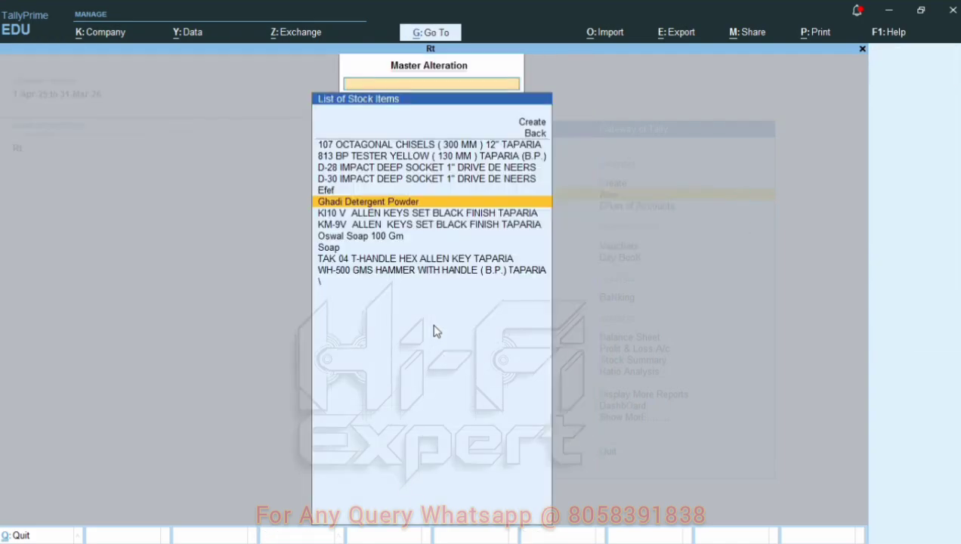
Step: Open the stock item Oswal Soap 100 Gm for alteration
key("Down")
key("Down")
key("Down")
key("Down")
key("Down")
key("Up")
key("Up")
key("Return")
Step: Enable altering of standard rates for Oswal Soap 100 Gm and set a standard selling price of 100 from 1-Apr-25
key("Return")
key("Return")
key("Return")
key("Return")
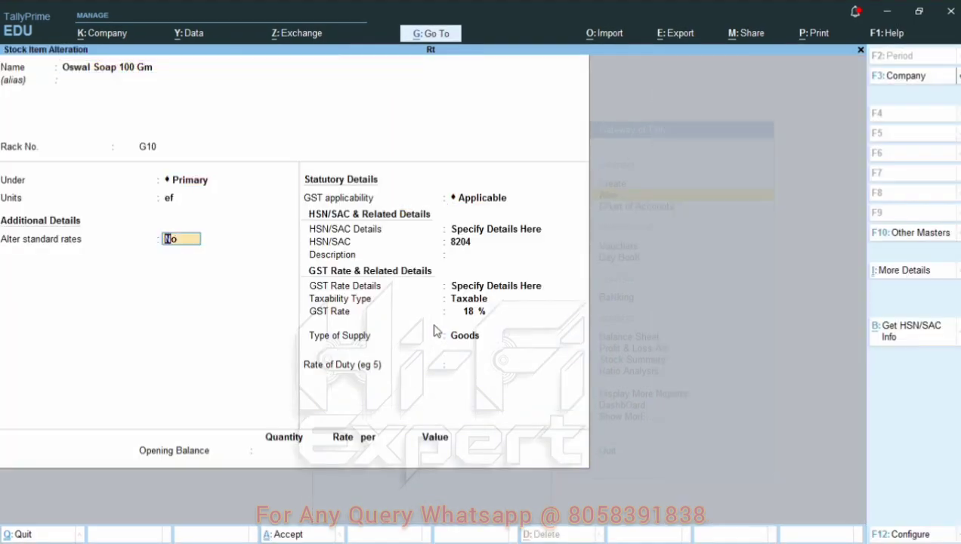
type("ya25")
key("Return")
type("100")
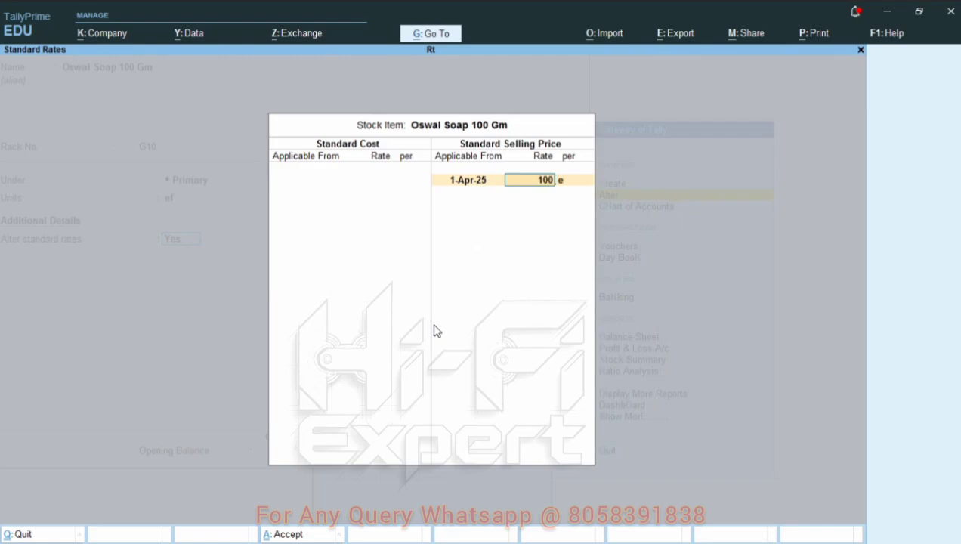
key("Return")
key("Return")
Step: Add a standard selling price of 150 applicable from 1-Apr-26 for Oswal Soap 100 Gm
type("a26")
key("Return")
type("150")
key("Return")
key("Return")
key("Return")
key("Return")
key("Return")
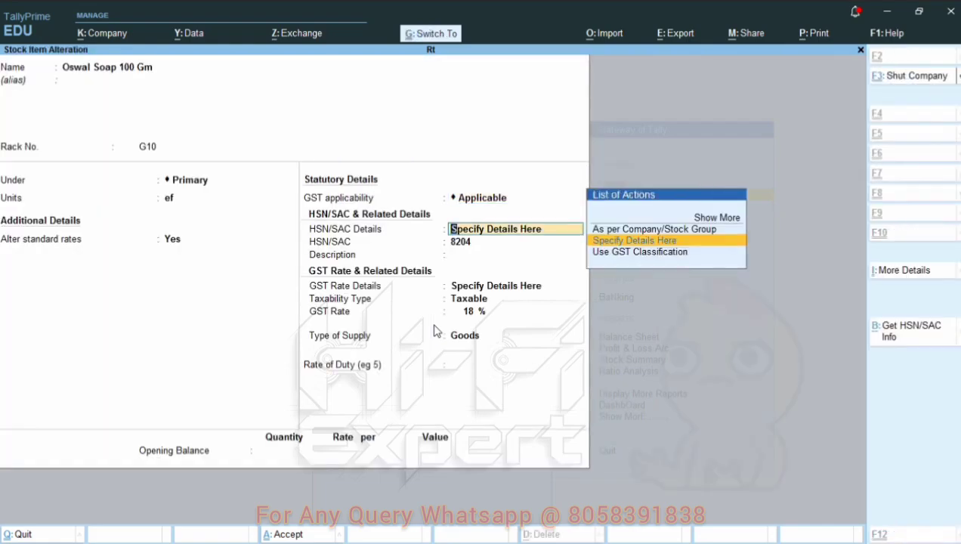
Step: Keep the statutory details of Oswal Soap 100 Gm, save the item and return to the Gateway of Tally
key("Return")
key("Return")
key("Return")
key("Return")
key("Return")
key("Return")
key("Return")
key("y")
key("Escape")
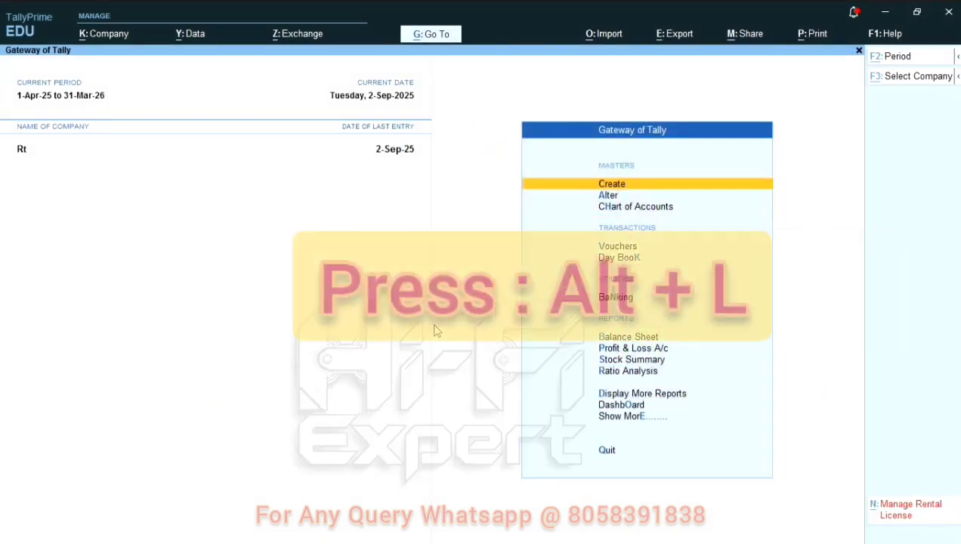
Step: Activate TDL 5055, Set Standard Rate Of Multiple Items
key("alt+l")
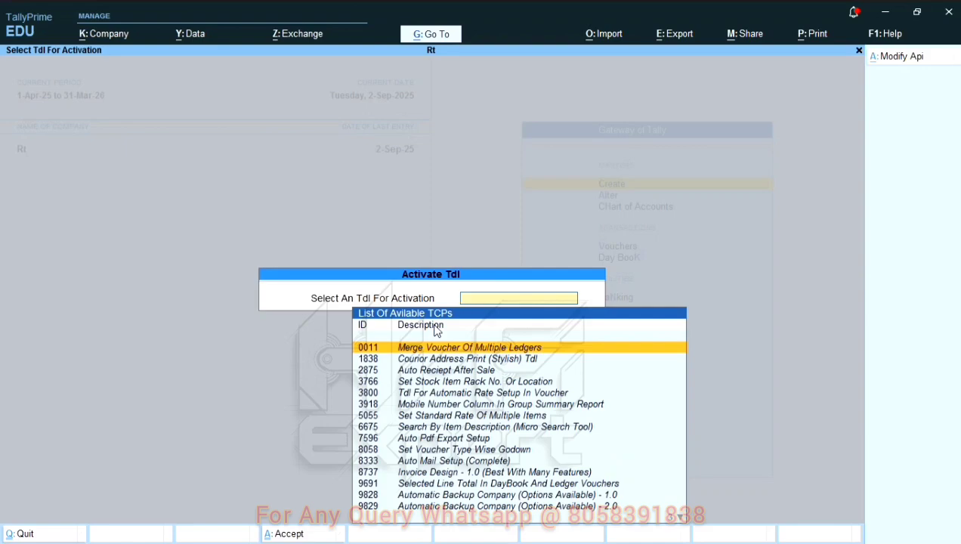
type("standa")
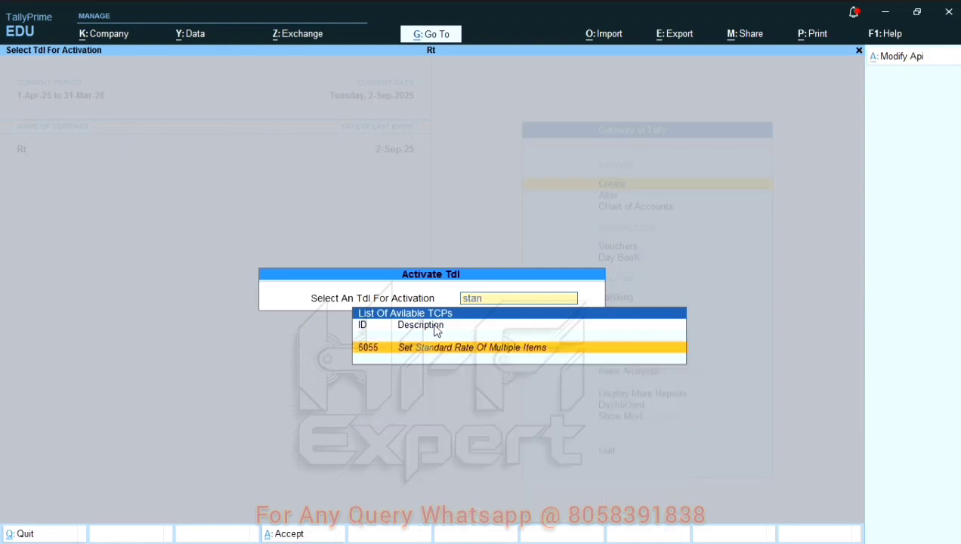
key("Return")
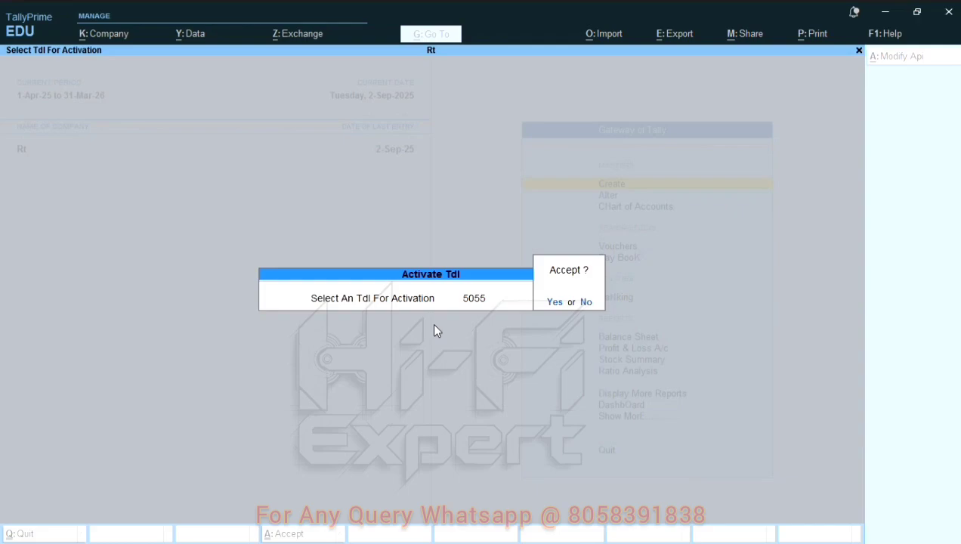
key("Return")
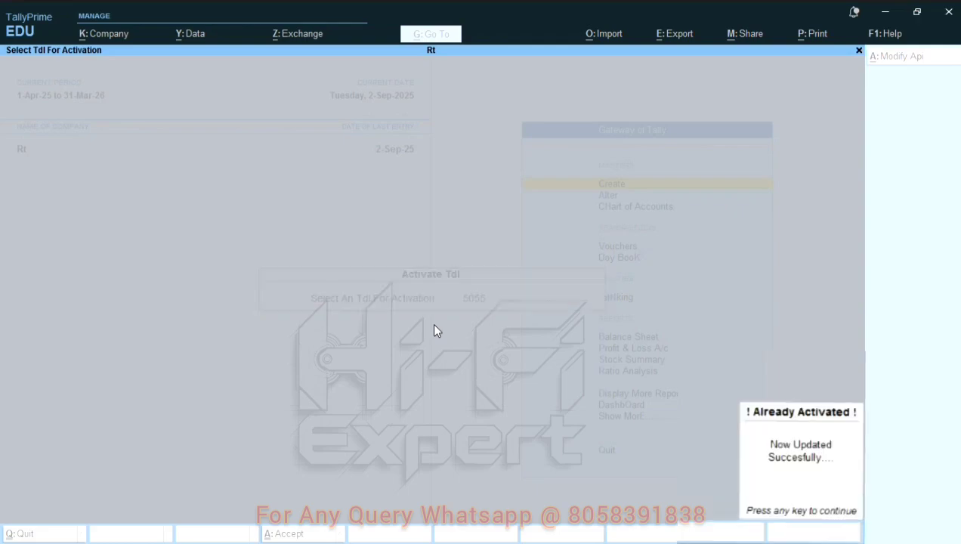
key("Return")
Step: Open the creation form for a new stock item
key("Up")
key("Return")
key("Down")
key("Down")
key("Down")
key("Down")
key("Down")
key("Down")
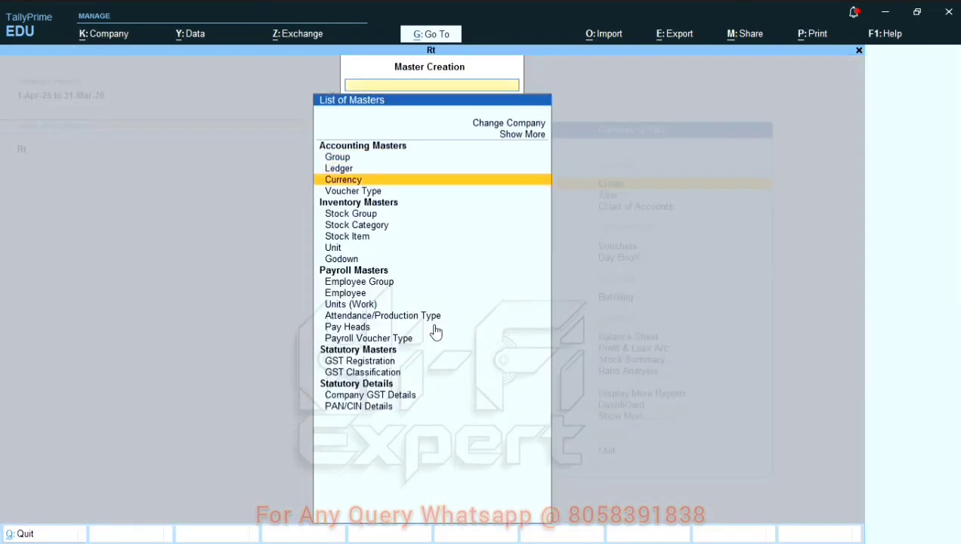
key("Return")
Step: Create the stock item "Item 1" under the Primary group and save it
type("Tr")
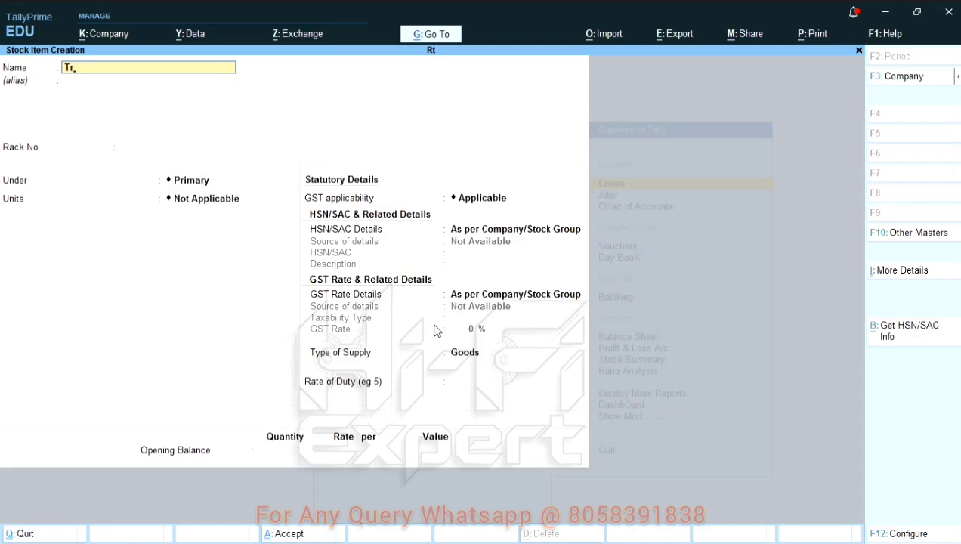
type("em 1")
key("Return")
key("Return")
key("Return")
key("Return")
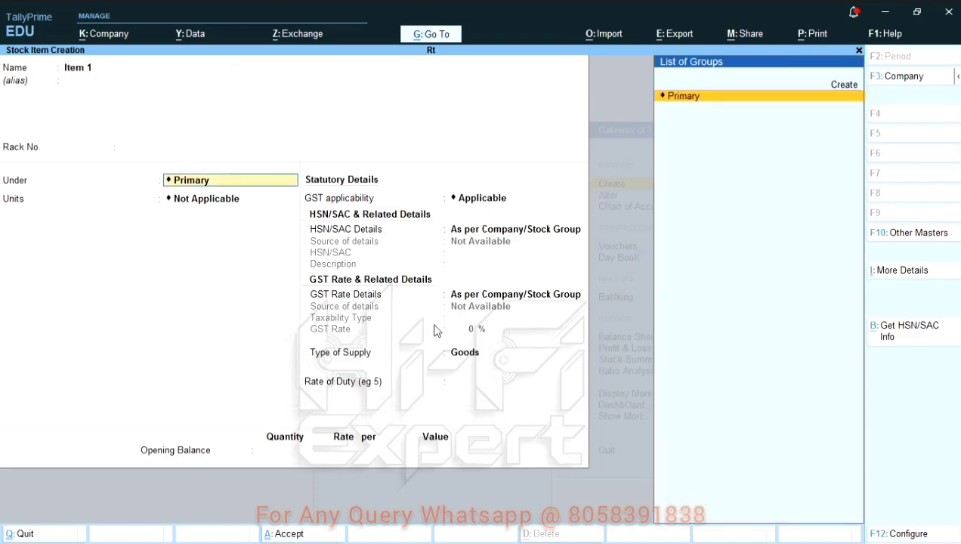
key("Down")
key("Return")
key("ctrl+a")
Step: Create and save the stock item "Item 2"
type("Item 2")
key("Return")
key("ctrl+a")
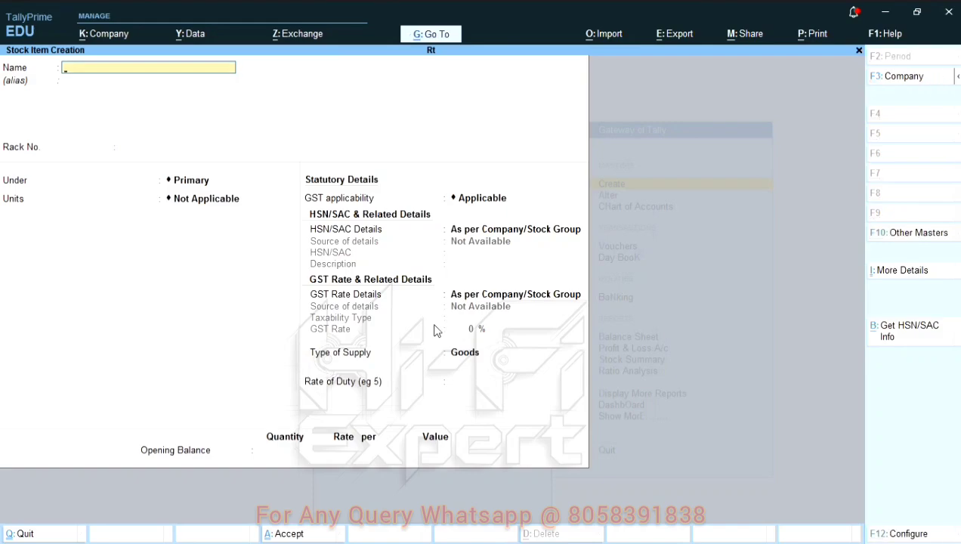
Step: Create the stock item "Item 3" under Primary with the unit ef, save it and leave item creation
type("Item 3")
key("Return")
key("Return")
key("Return")
key("Return")
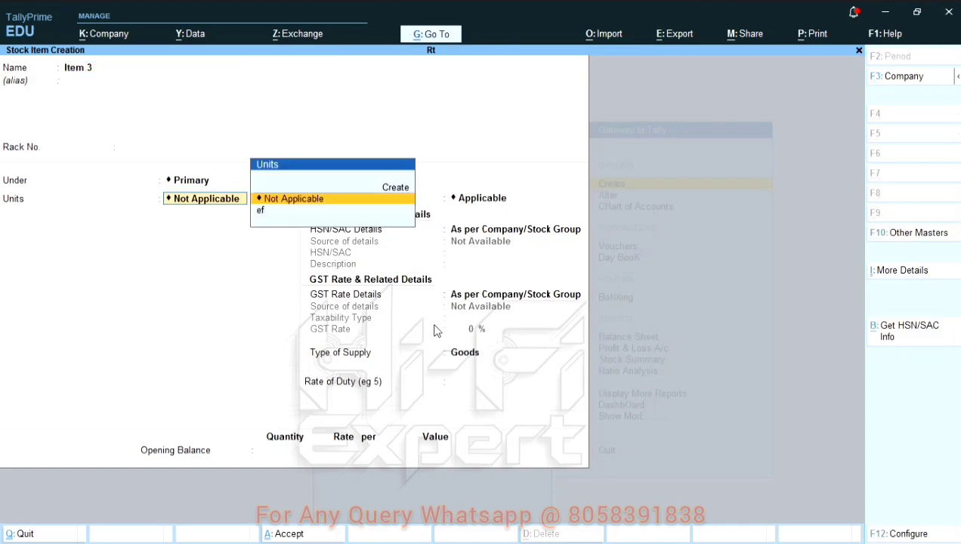
key("Down")
key("Return")
key("ctrl+a")
key("Escape")
Step: Open the list of stock items for alteration
key("Down")
key("Down")
key("Down")
key("Up")
key("Up")
key("Return")
key("Down")
key("Down")
key("Down")
key("Down")
key("Down")
key("Return")
Step: Open Item 1, enable altering of its standard rates, and save the rates and the item
key("Down")
key("Down")
key("Down")
key("Down")
key("Down")
key("Down")
key("Return")
key("Return")
key("Return")
key("Return")
key("Return")
key("Return")
type("y")
key("Return")
key("ctrl+a")
key("ctrl+a")
Step: Open Item 2, enable altering of its standard rates, and save the rates and the item
key("Down")
key("Return")
key("Return")
key("Return")
key("Return")
key("Return")
key("Down")
key("Return")
type("y")
key("Return")
key("ctrl+a")
key("ctrl+a")
Step: Open Item 3, enable altering of its standard rates, save it and return to the Gateway of Tally
key("Down")
key("Return")
key("Return")
key("Return")
key("Return")
key("Return")
key("Return")
type("y")
key("Return")
key("ctrl+a")
key("ctrl+a")
key("Escape")
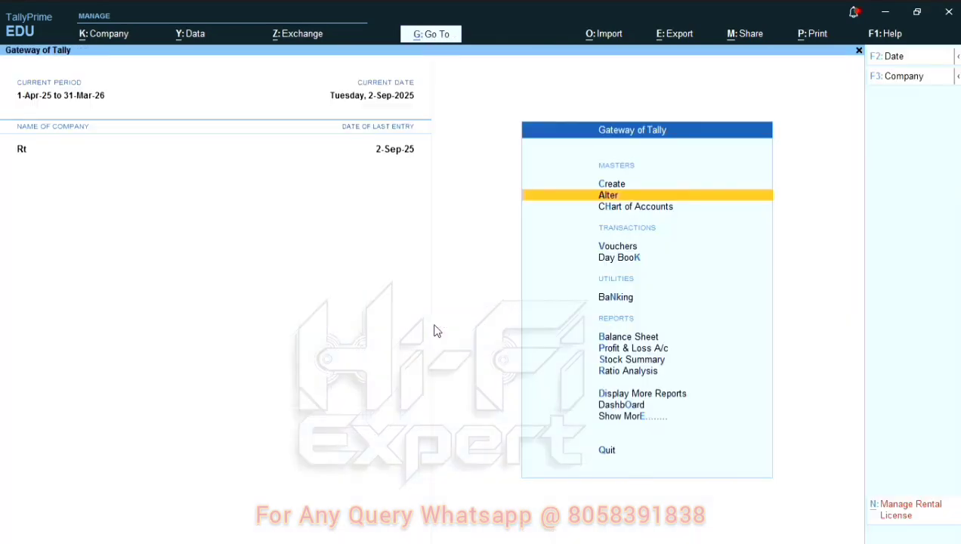
Step: Open the Set Standard Rates screen for the Primary stock group
key("Down")
key("Down")
key("Down")
key("Down")
key("Down")
key("Down")
key("Down")
key("Down")
key("Down")
key("Down")
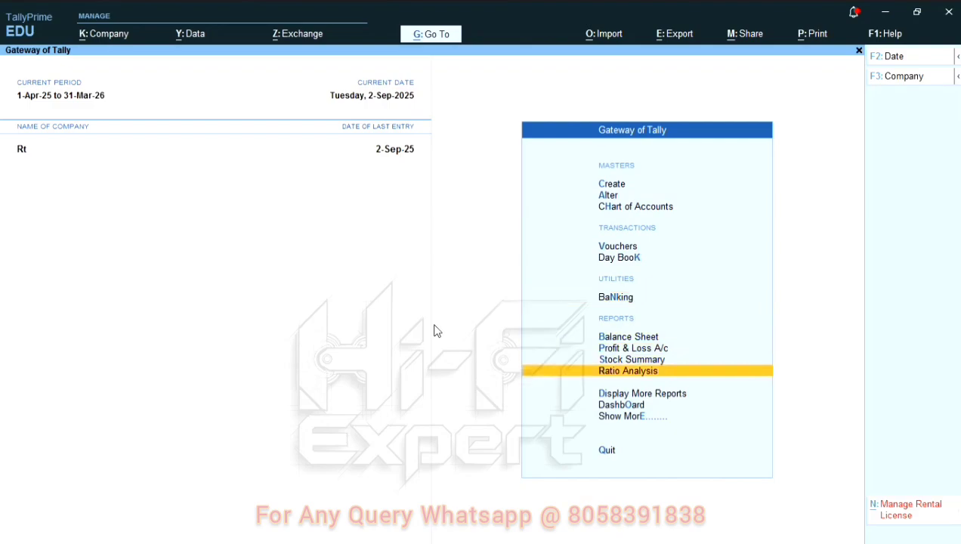
key("Return")
key("Down")
key("Up")
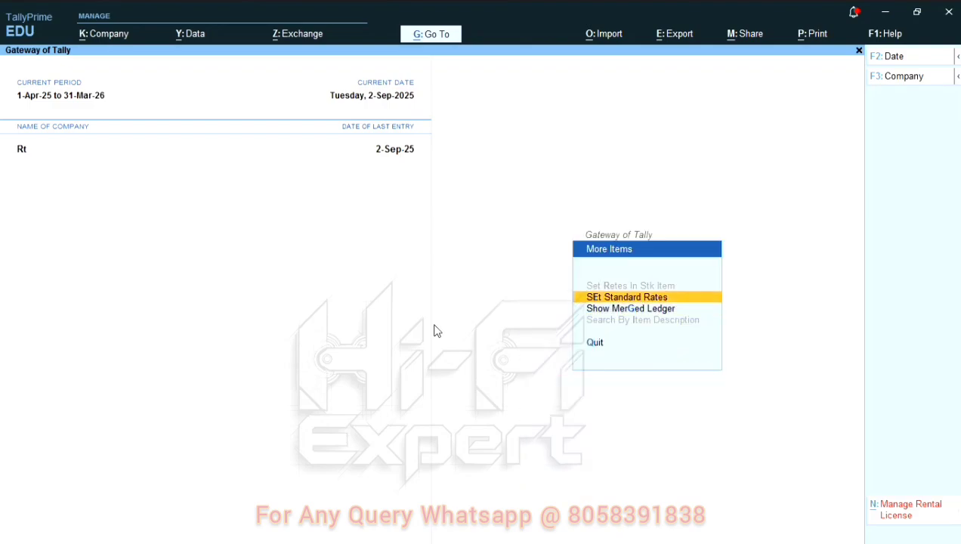
key("Return")
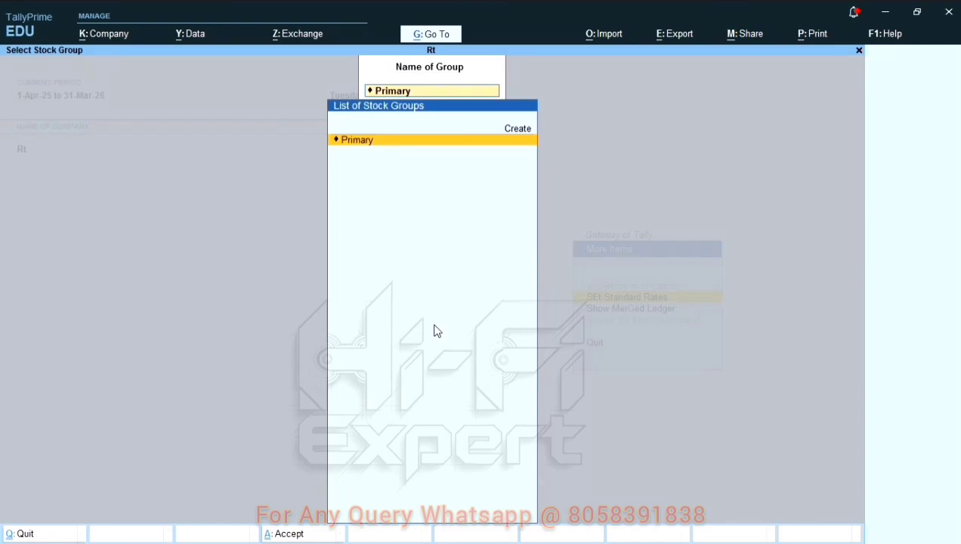
key("Return")
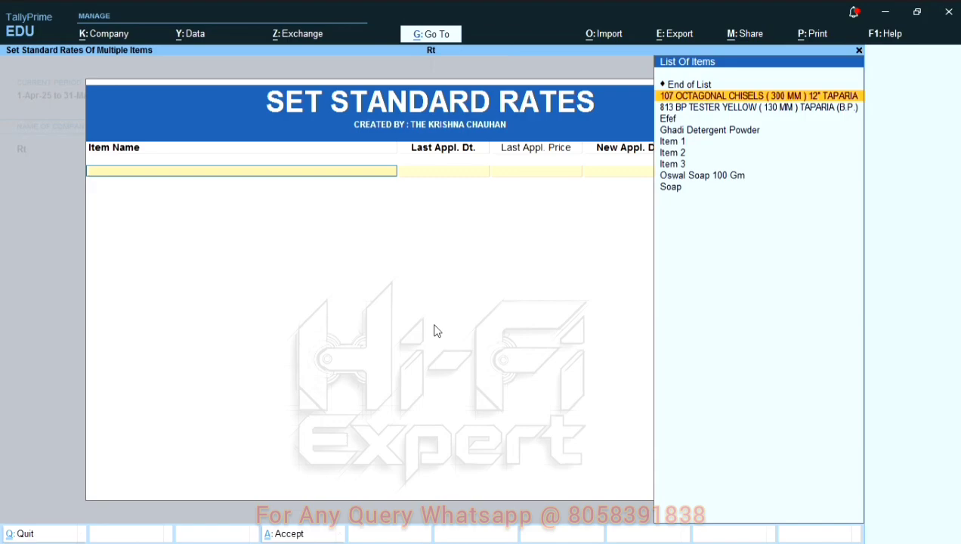
Step: Add Item 1 with the new applicable date 1-Apr-25 and the new price 100
key("Down")
key("Down")
key("Down")
key("Down")
key("Return")
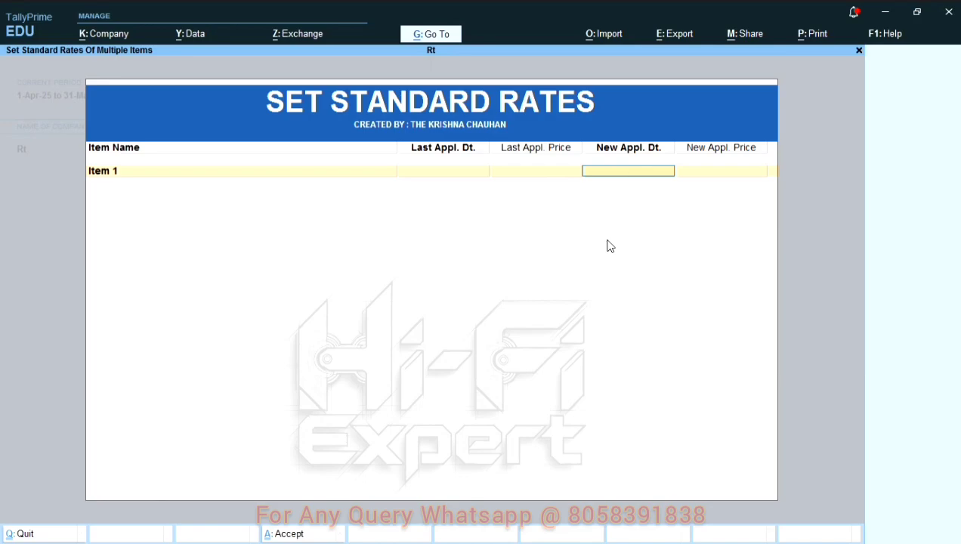
type("a25")
key("Return")
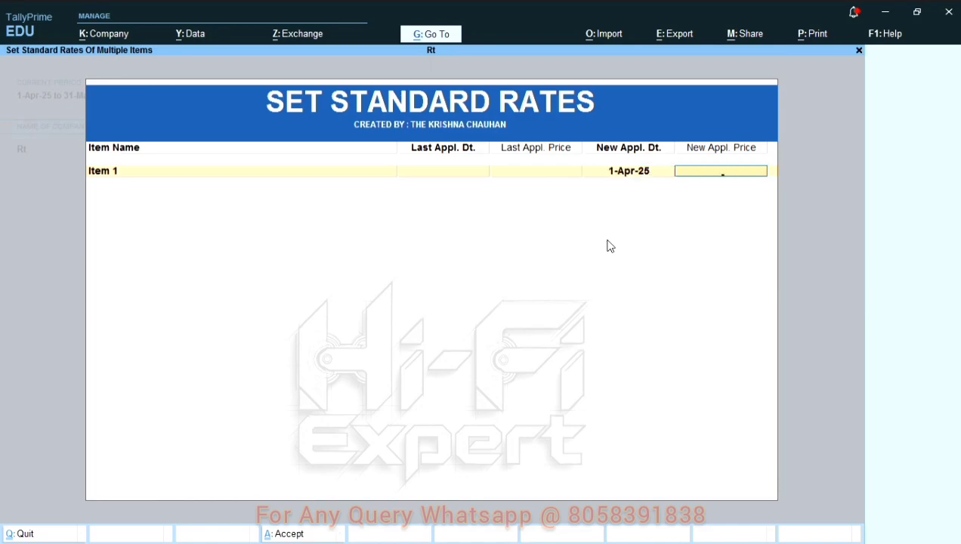
key("Return")
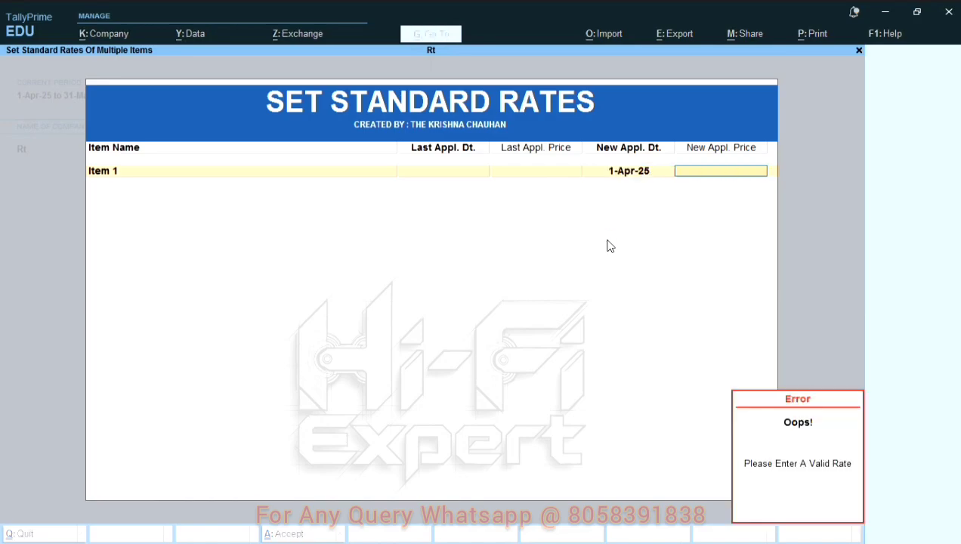
type("100")
key("Return")
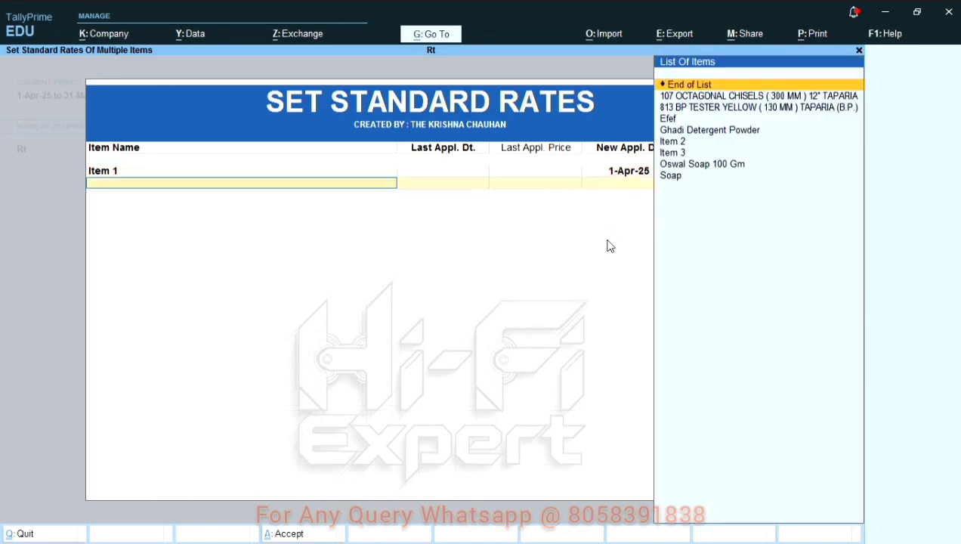
Step: Add Item 2 with the new applicable date 1-Apr-26 and the new price 200
type("Item 2")
key("Return")
type("a25")
key("Return")
type("1")
key("Return")
key("BackSpace")
key("BackSpace")
type("200")
key("BackSpace")
key("BackSpace")
key("BackSpace")
type("a26")
key("Return")
type("200")
key("Return")
Step: Add Item 3 with the new applicable date 1-Apr-26 and price 300, end the item list and save the rates
type("Ite")
key("Return")
type("a26")
key("Return")
type("300")
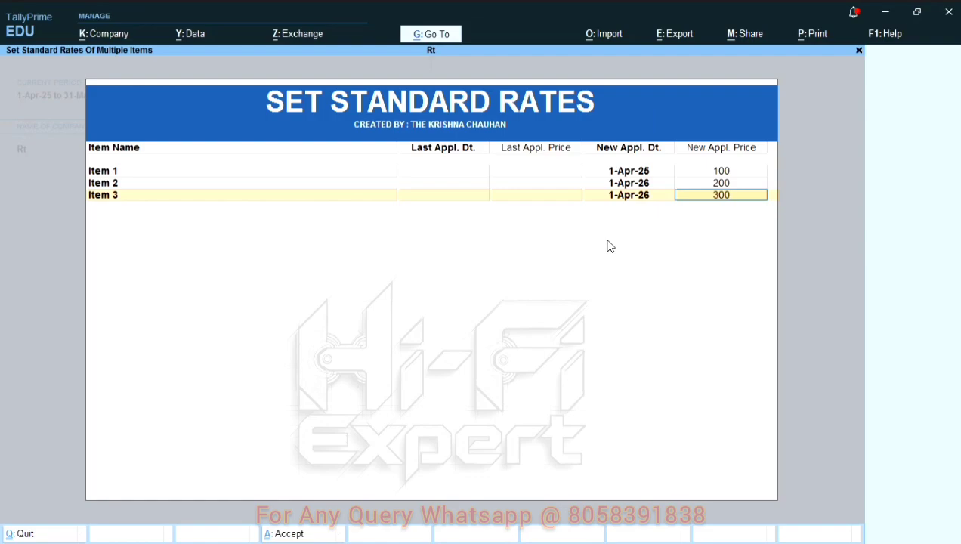
key("Return")
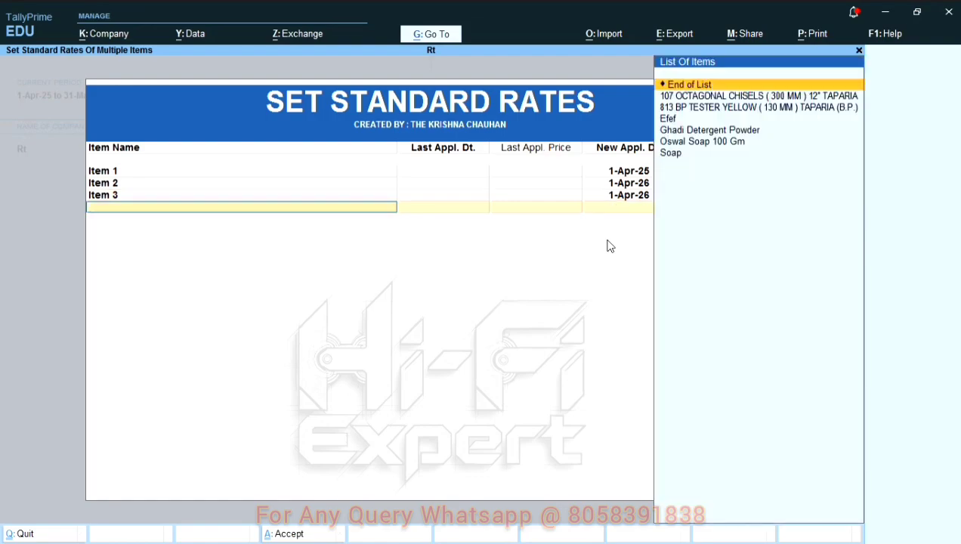
key("Return")
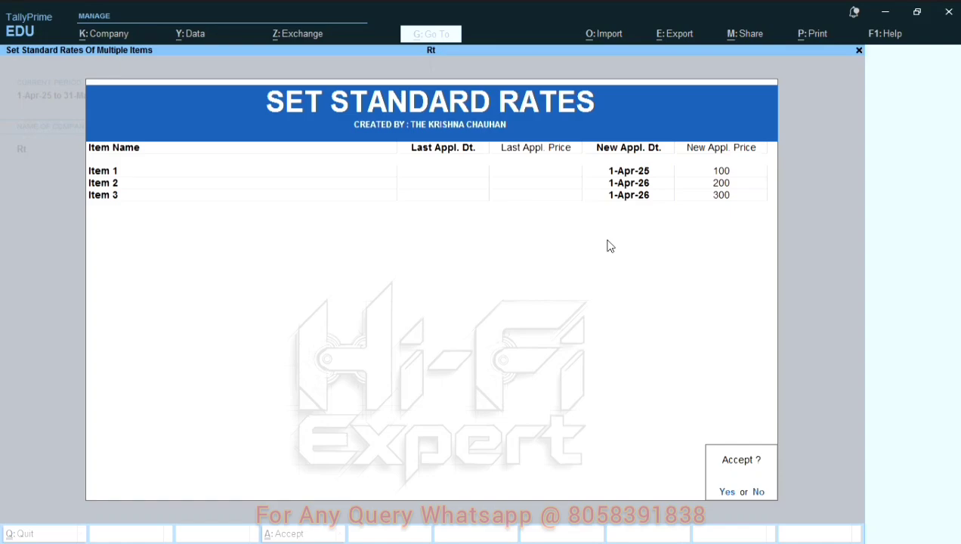
key("Return")
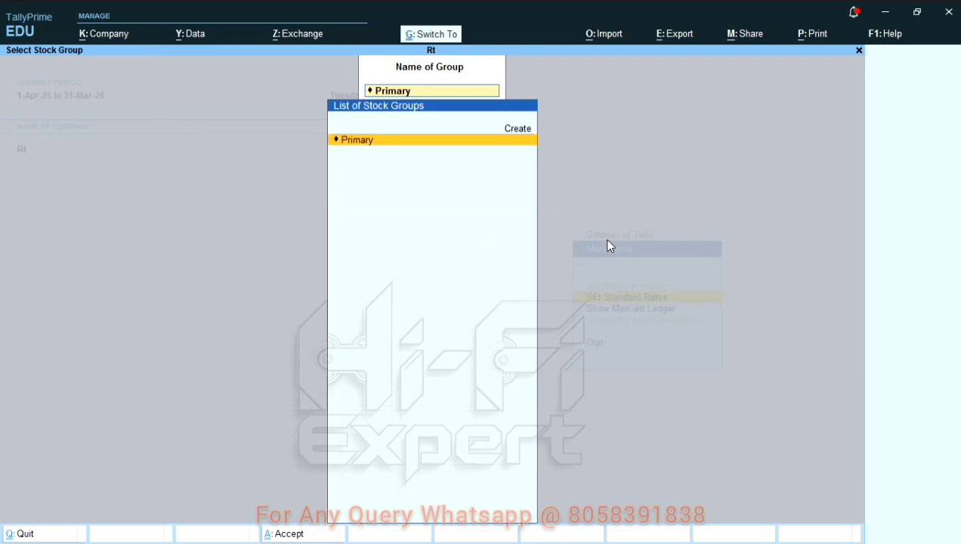
Step: Examine the items, dates and prices logged in the calculator pane
key("ctrl+n")
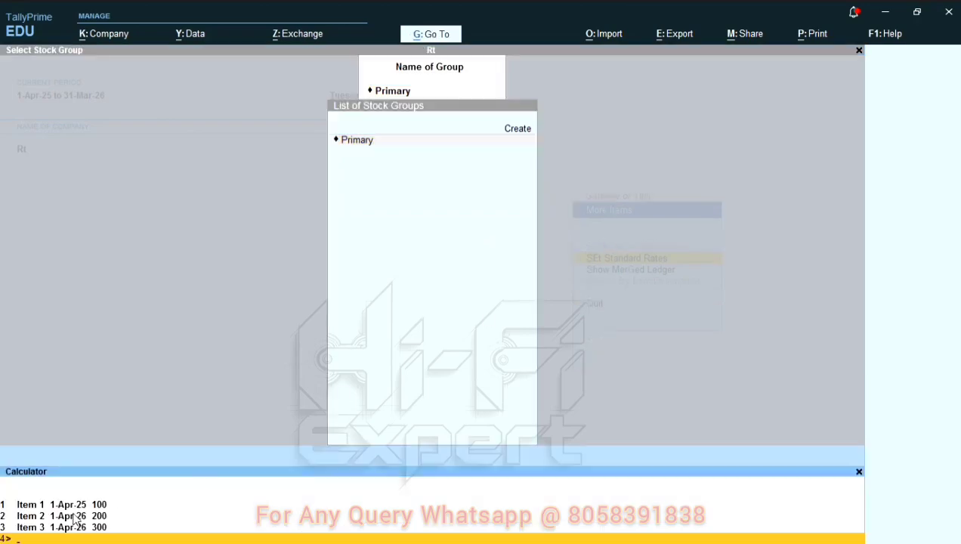
key("Up")
key("Up")
key("Up")
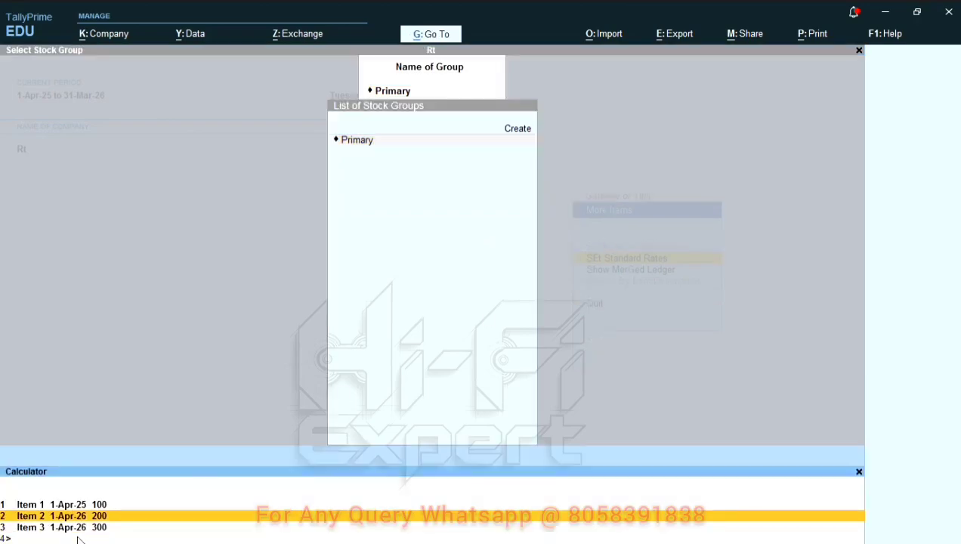
key("Down")
key("Up")
key("Down")
key("Down")
key("Down")
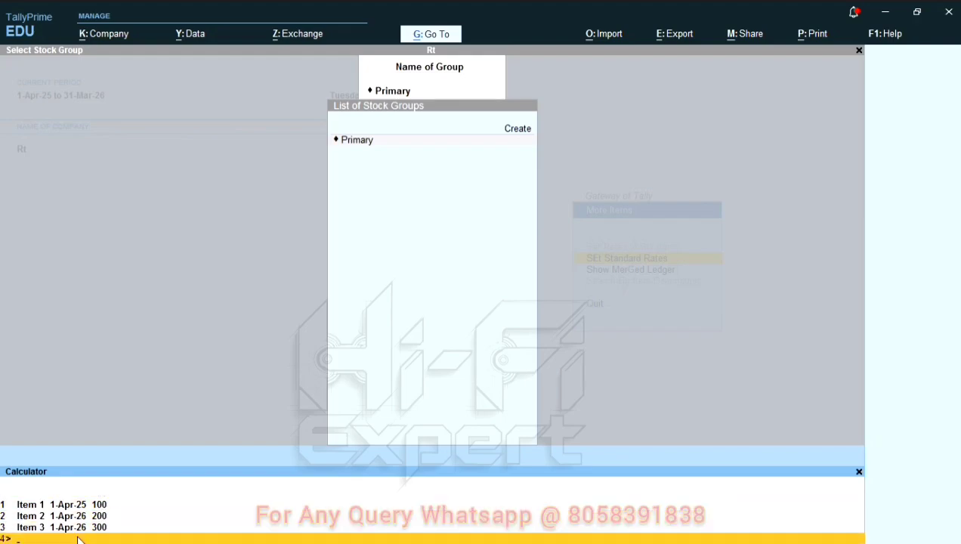
key("ctrl+m")
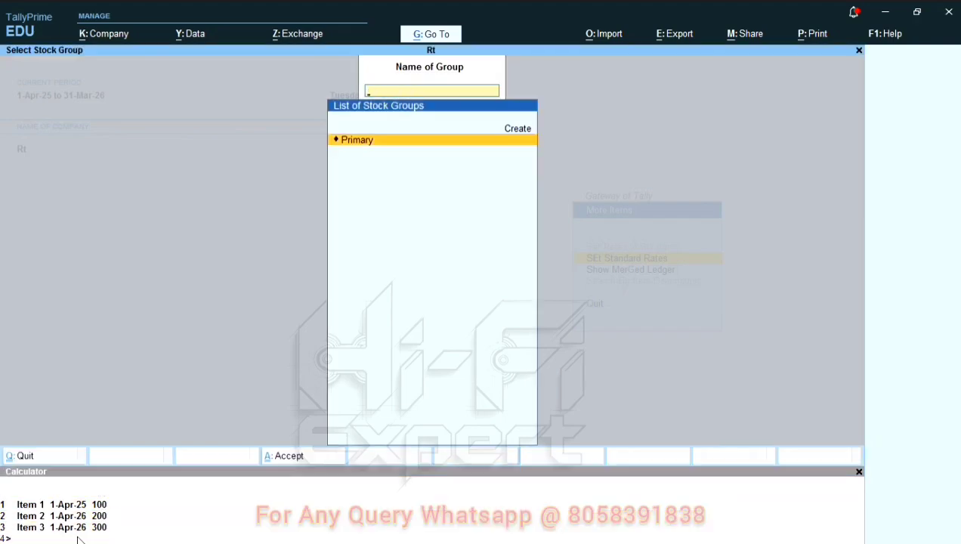
Step: Return to the Gateway of Tally and open the list of stock items for alteration
key("Escape")
key("Home")
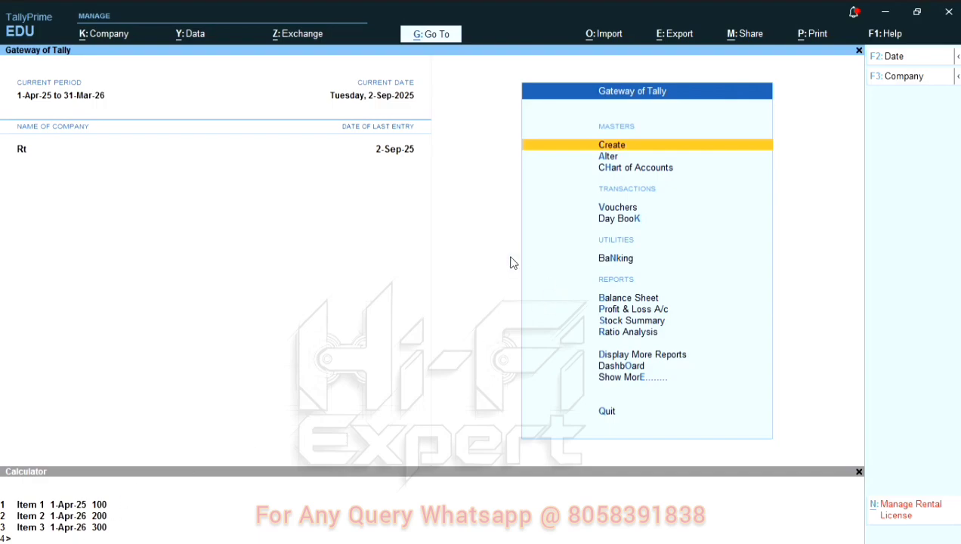
key("Down")
key("Down")
key("Down")
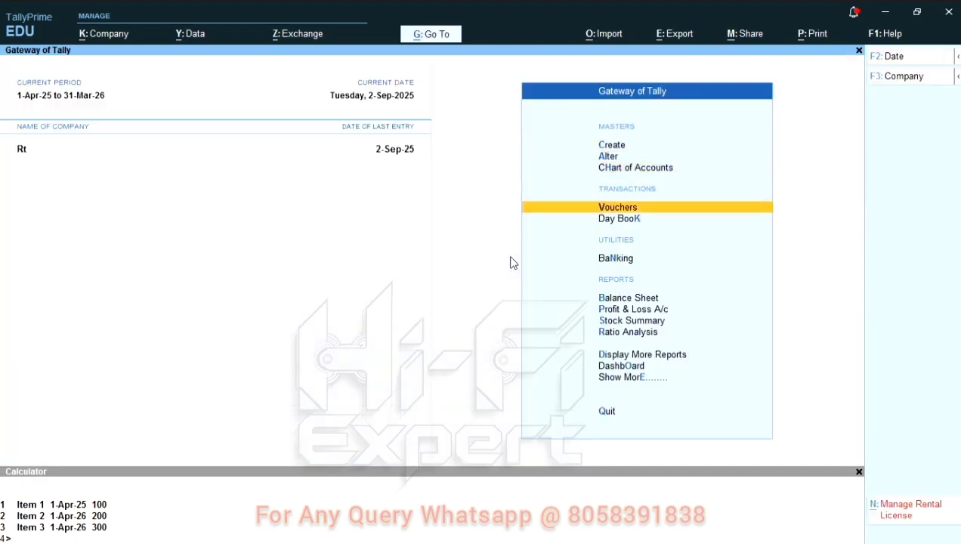
key("Up")
key("Up")
key("Return")
key("Down")
key("Down")
key("Down")
key("Down")
key("Down")
key("Return")
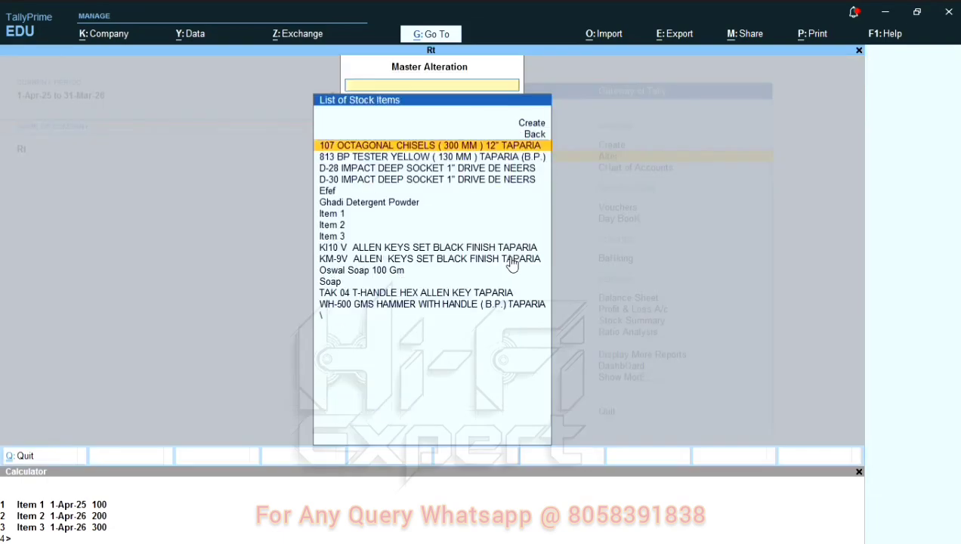
Step: View the standard selling price of Item 1 through its alteration form, and leave the item without saving
key("Down")
key("Down")
key("Down")
key("Down")
key("Down")
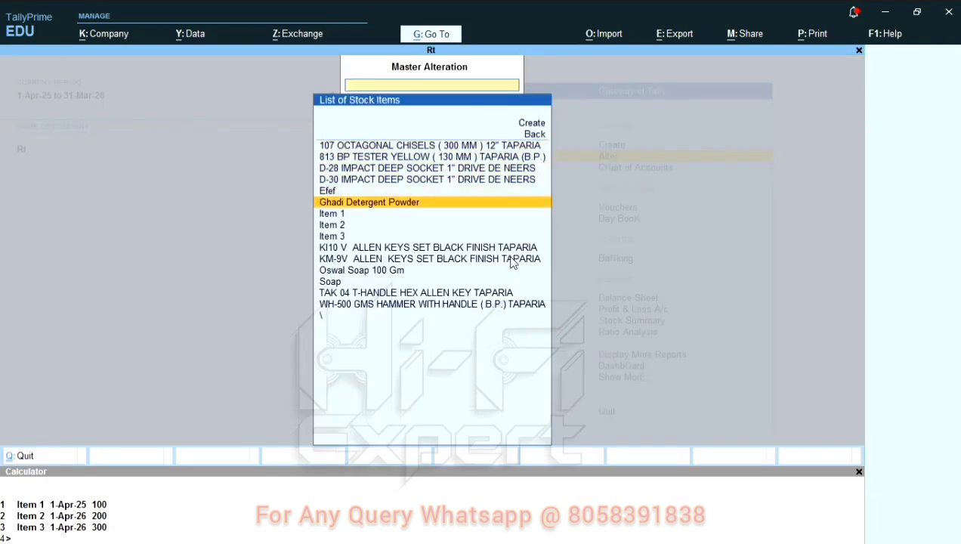
key("Down")
key("Return")
key("Return")
key("Return")
key("Return")
key("Return")
key("Return")
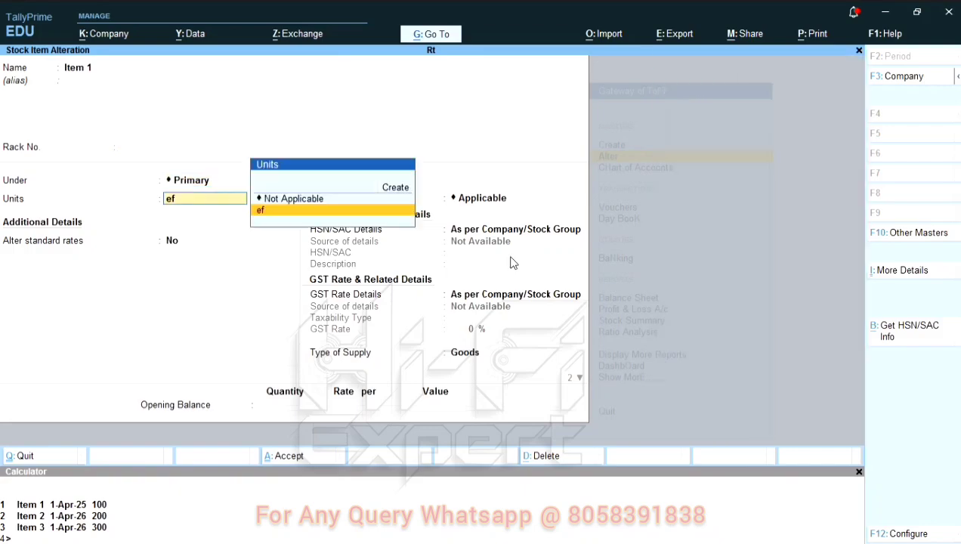
type("y")
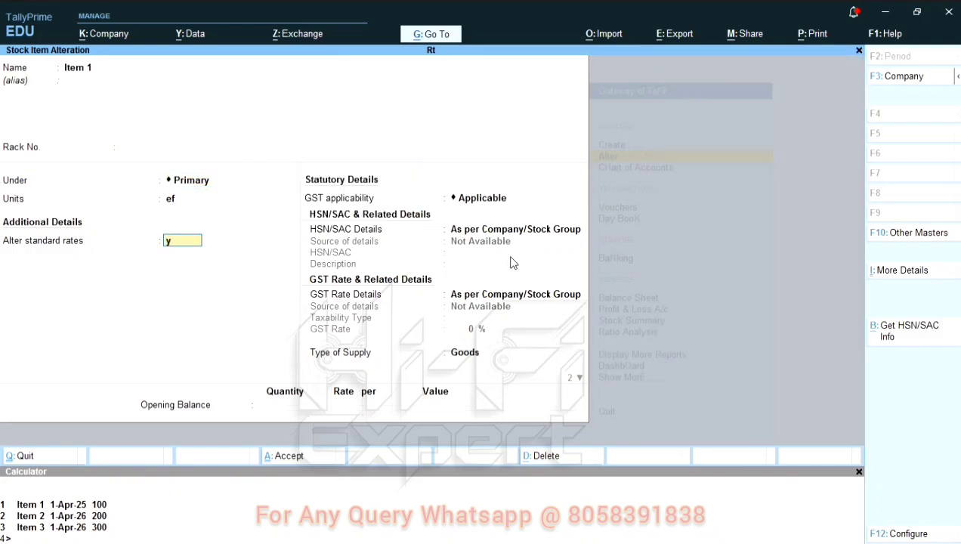
key("Return")
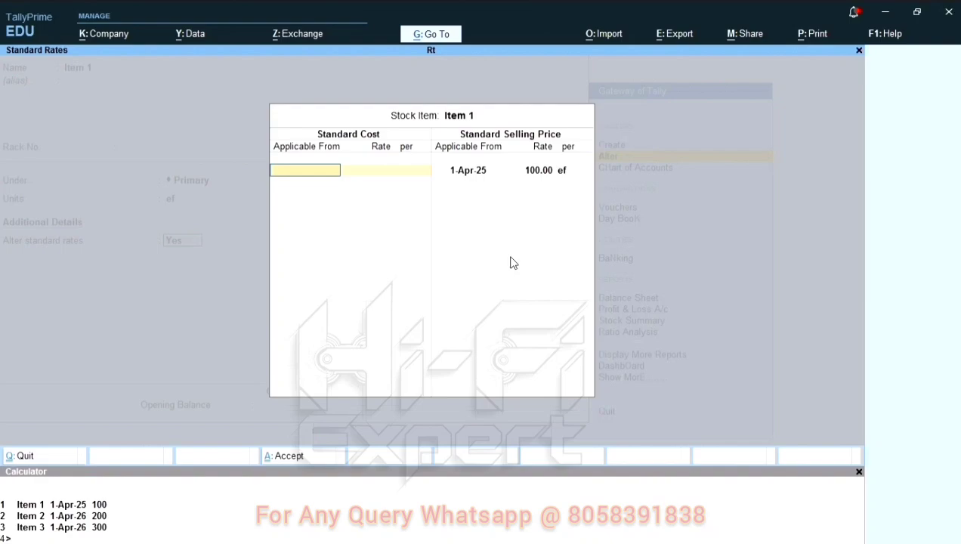
key("Escape")
key("Return")
key("Escape")
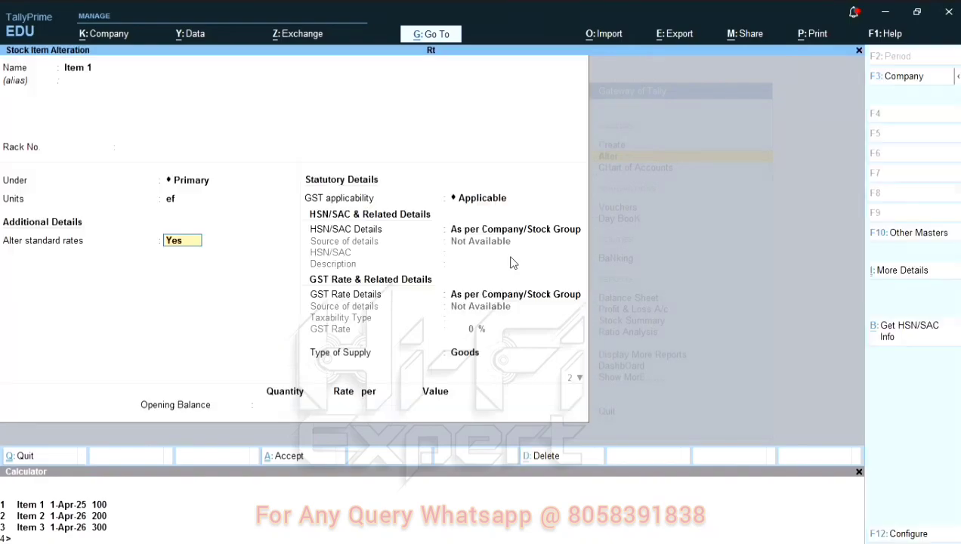
key("Return")
Step: View the standard selling price of Item 2 and leave the item without saving
key("Down")
key("Return")
key("Return")
key("Return")
key("Return")
key("Return")
key("Return")
key("y")
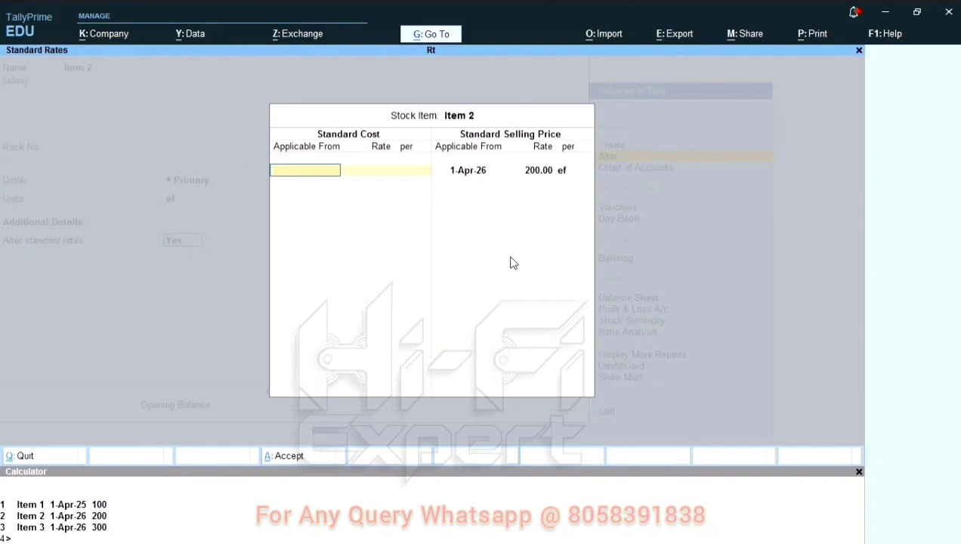
key("Escape")
key("Escape")
key("Return")
Step: View the standard selling price of Item 3 and go back to the Gateway of Tally
key("Down")
key("Return")
key("Return")
key("Return")
key("Return")
key("t")
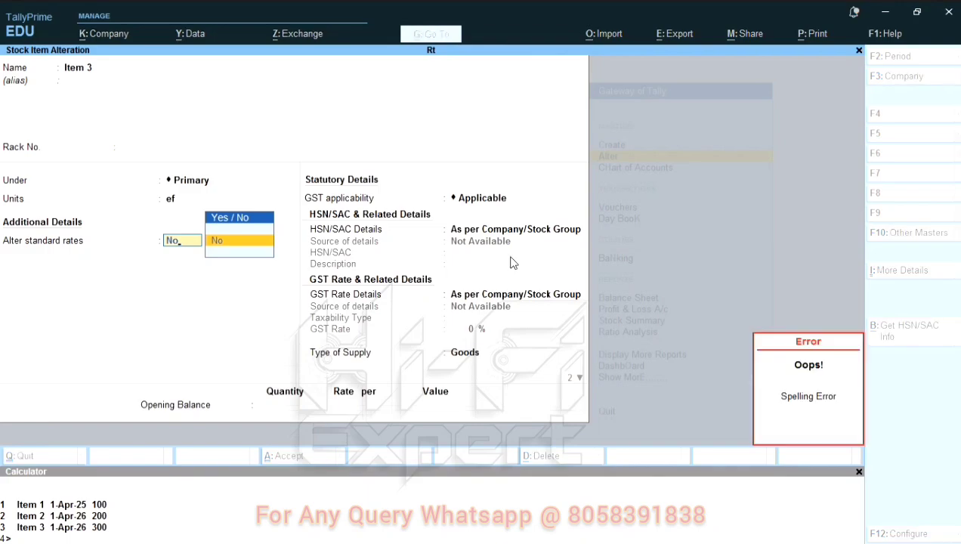
key("y")
key("Return")
key("Return")
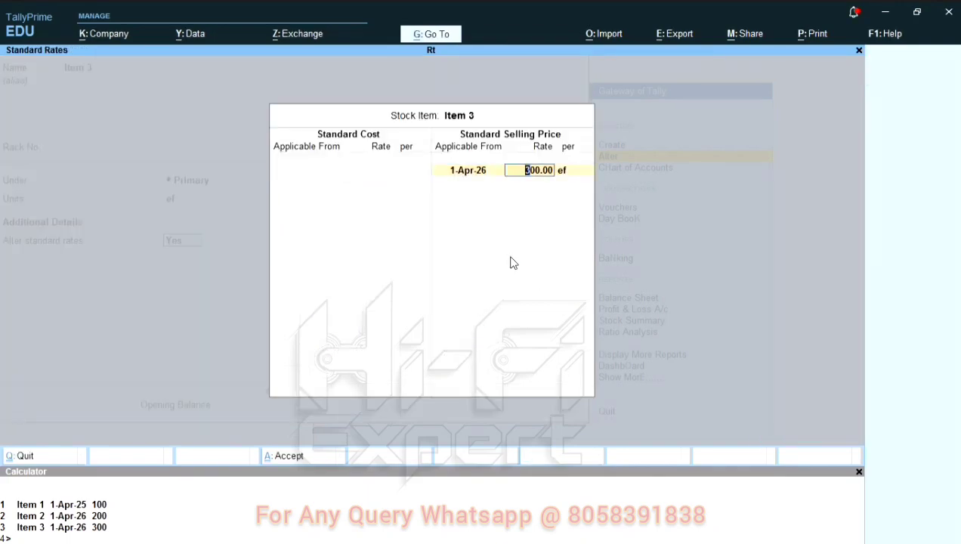
key("Escape")
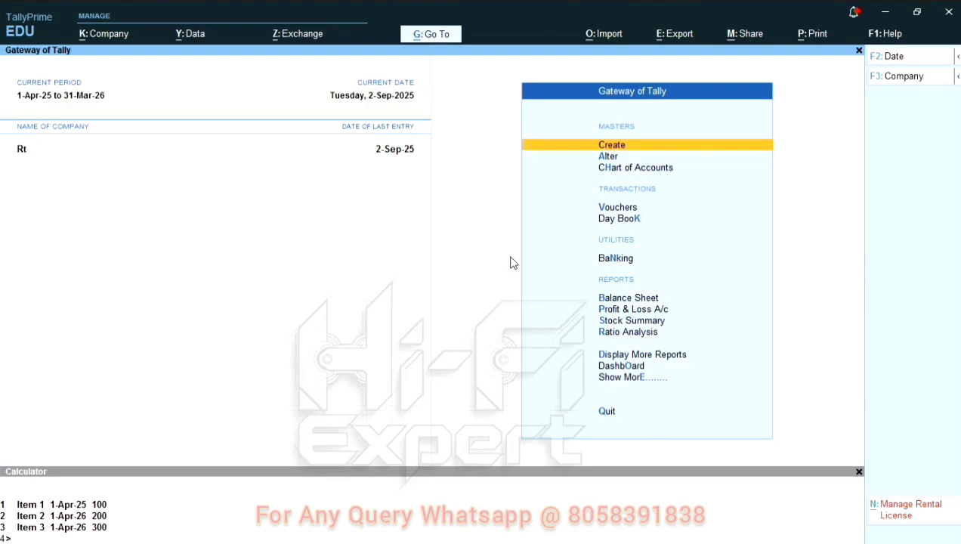
Step: Reopen the Set Standard Rates screen for the Primary stock group
key("Down")
key("Down")
key("Down")
key("Down")
key("Down")
key("Down")
key("Down")
key("Down")
key("Down")
key("Down")
key("Down")
key("Down")
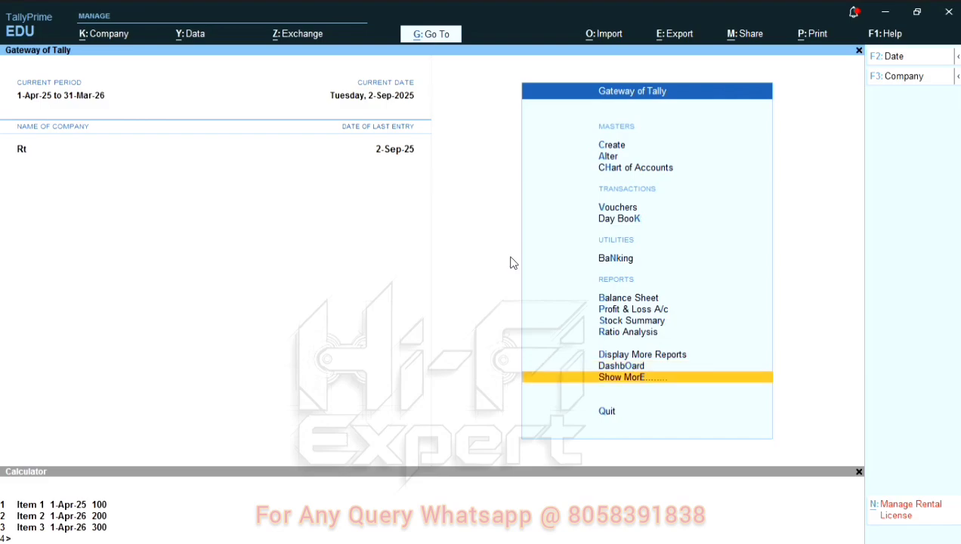
key("Return")
key("Return")
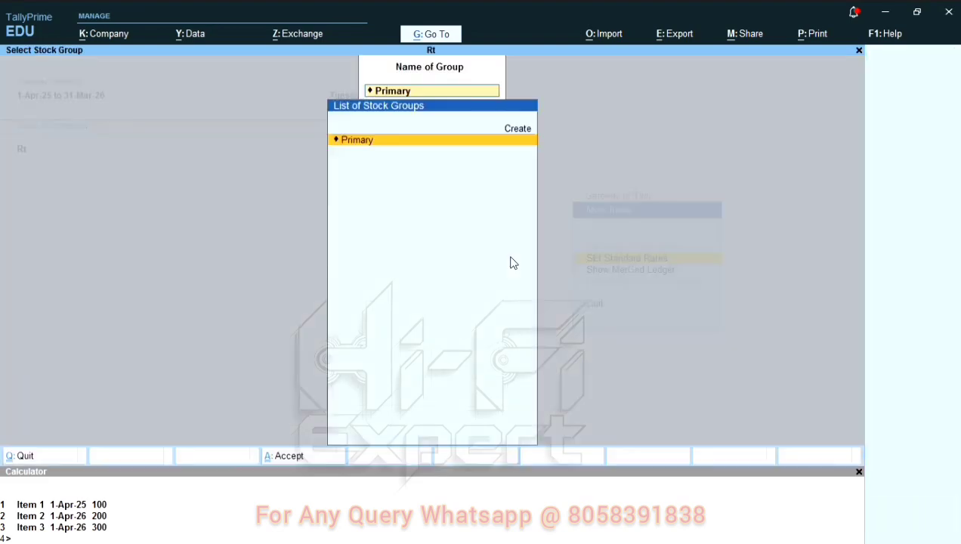
key("Return")
Step: Add Item 1 with the new applicable date 1-Apr-26 and the new price 110
key("Down")
key("Down")
key("Down")
key("Down")
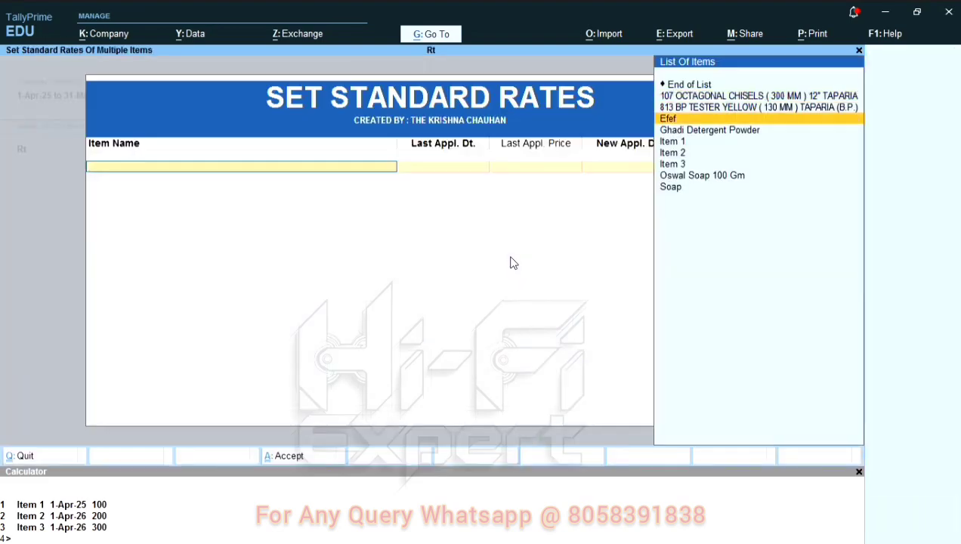
key("Return")
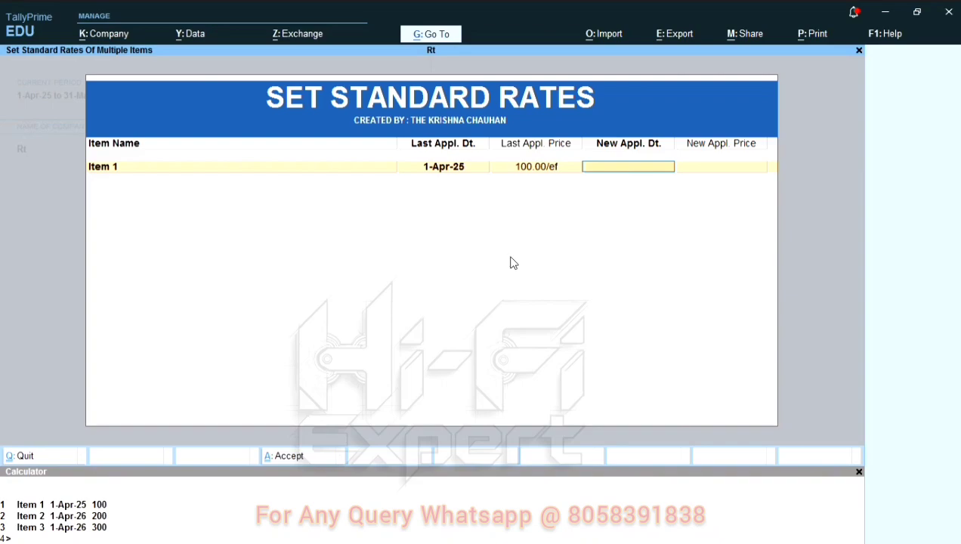
key("Return")
key("Return")
Step: Add Item 2 with the new applicable date 1-Apr-26 and the new price 190
key("Return")
key("Return")
type("190")
key("Return")
Step: Add Item 3 with the new applicable date 1-Apr-26 and price 400, and save the revised rates
key("Return")
type("a26")
key("Return")
type("400")
key("Return")
key("Return")
key("Return")
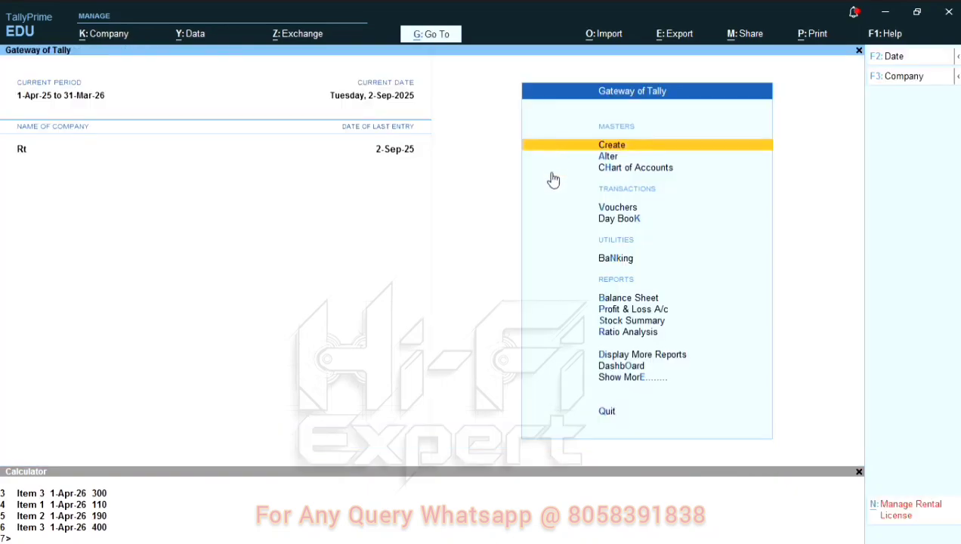
Step: Open the stock item Item 1 for alteration and go to its option for altering standard rates
key("Down")
key("Down")
key("Up")
key("Return")
key("Down")
key("Down")
key("Down")
key("Down")
key("Down")
key("Return")
key("Down")
key("Down")
key("Down")
key("Down")
key("Down")
key("Down")
key("Return")
key("Return")
key("Return")
key("Return")
key("Return")
key("Return")
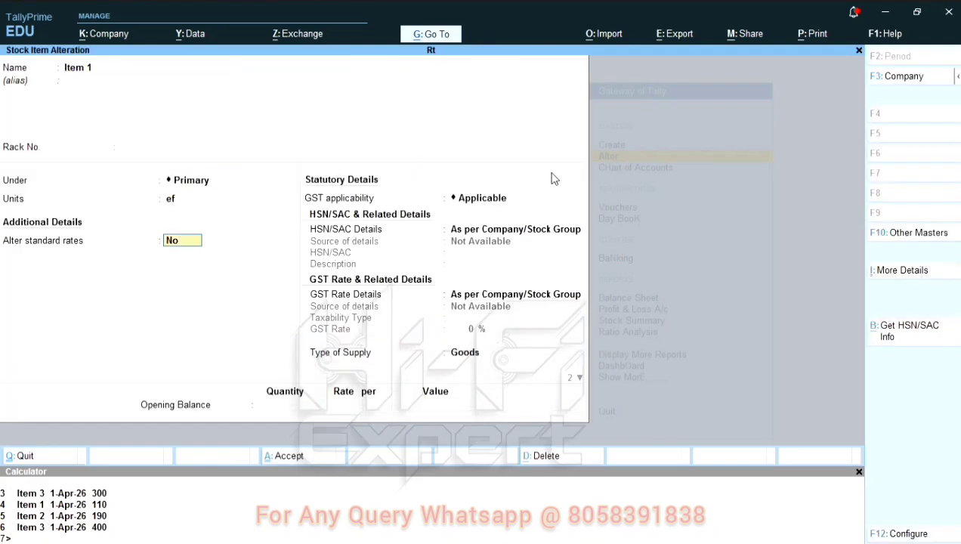
Step: Enable altering standard rates for Item 1 and review its standard selling prices by applicable date
key("y")
key("Return")
key("Return")
key("Return")
key("Return")
key("Return")
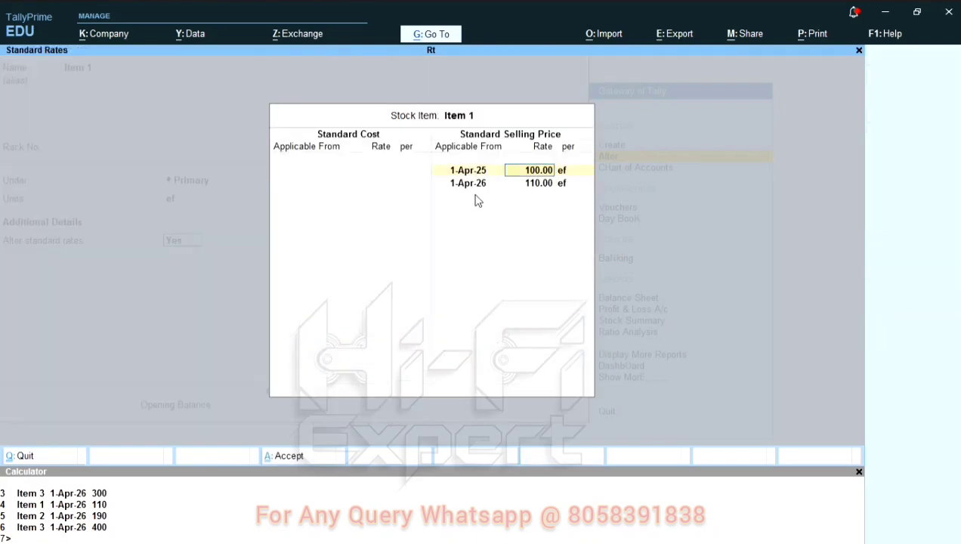
Step: Review the standard selling prices of Item 2 and Item 3 in their stock item alteration screens
type("y")
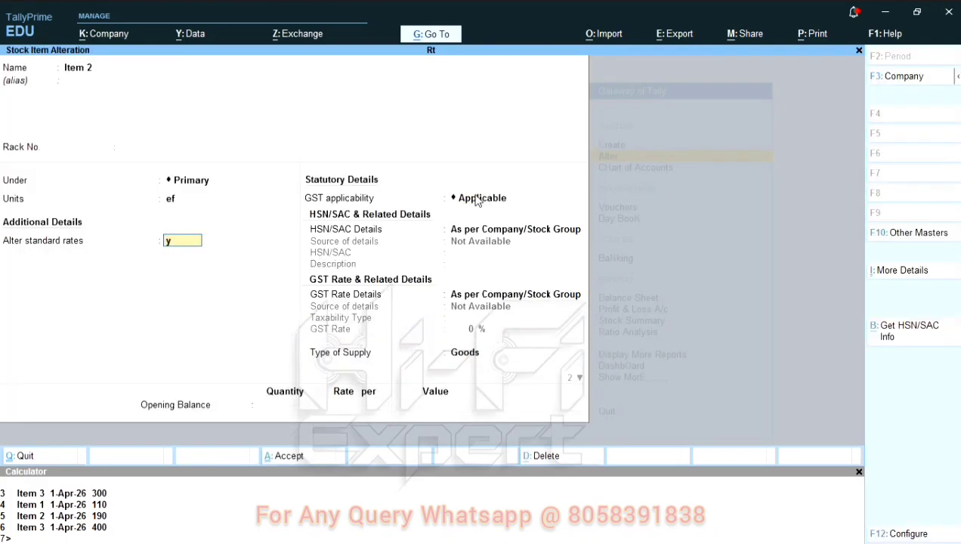
key("Return")
key("Return")
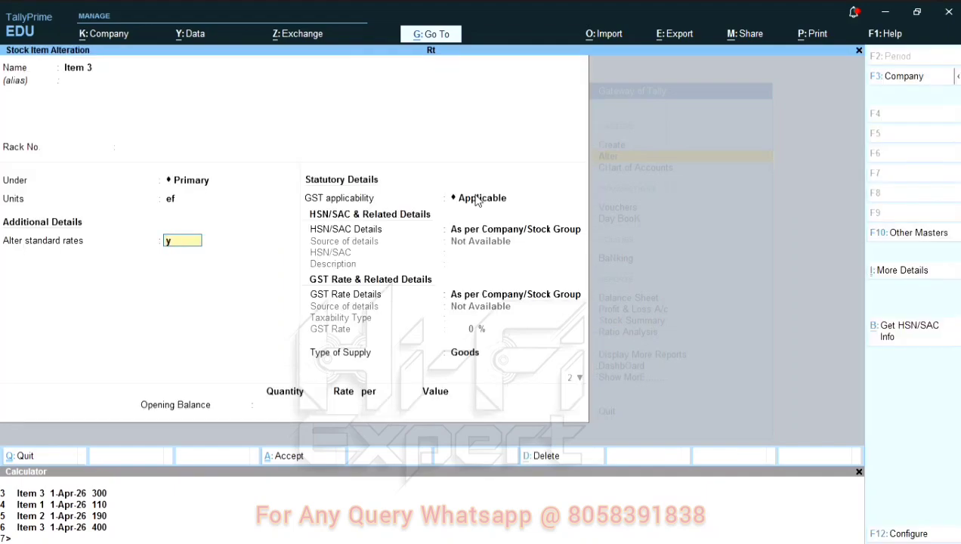
key("Return")
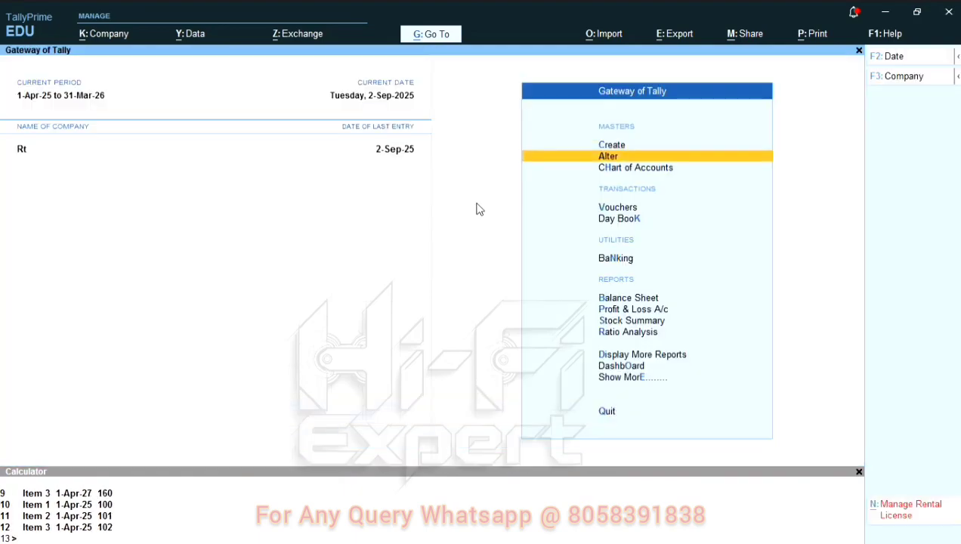
Step: Start a new SALE 2024-25 voucher and set its date to 2-Apr-25
key("Down")
key("Down")
key("Down")
key("Up")
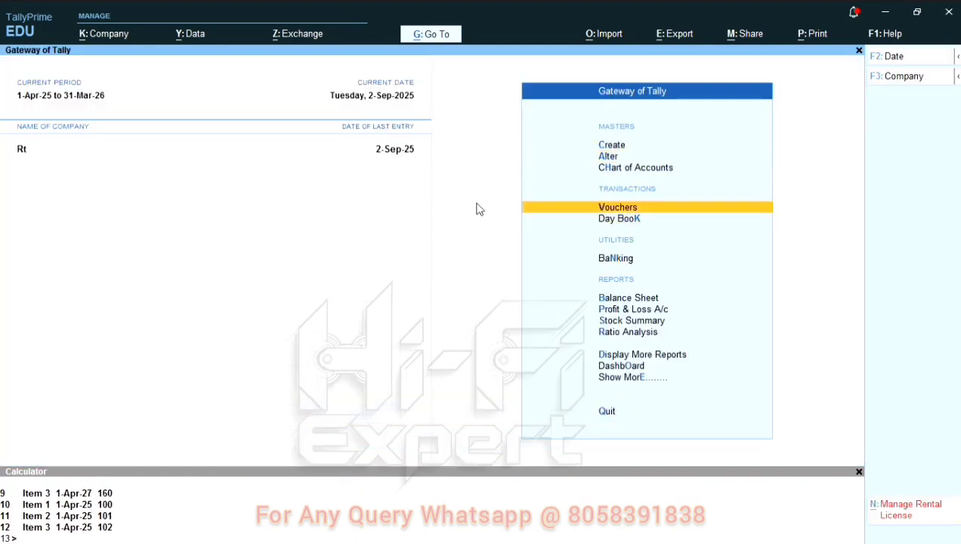
key("Return")
key("F2")
type("2")
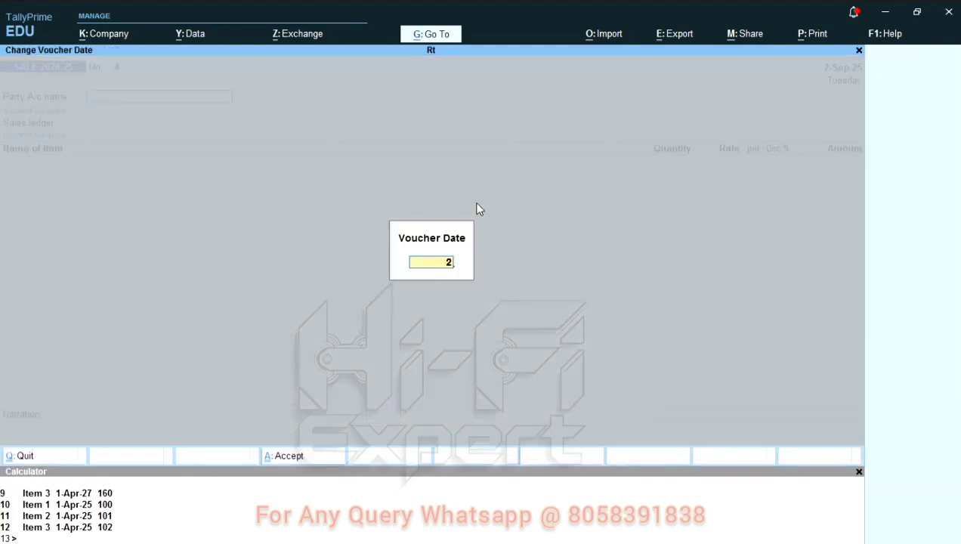
key("Return")
key("Return")
key("Return")
key("Return")
key("Return")
key("Return")
key("Return")
key("Return")
key("Return")
key("Return")
key("Return")
key("Return")
key("Return")
key("Return")
key("Return")
key("Return")
key("Return")
key("Return")
key("Return")
key("Return")
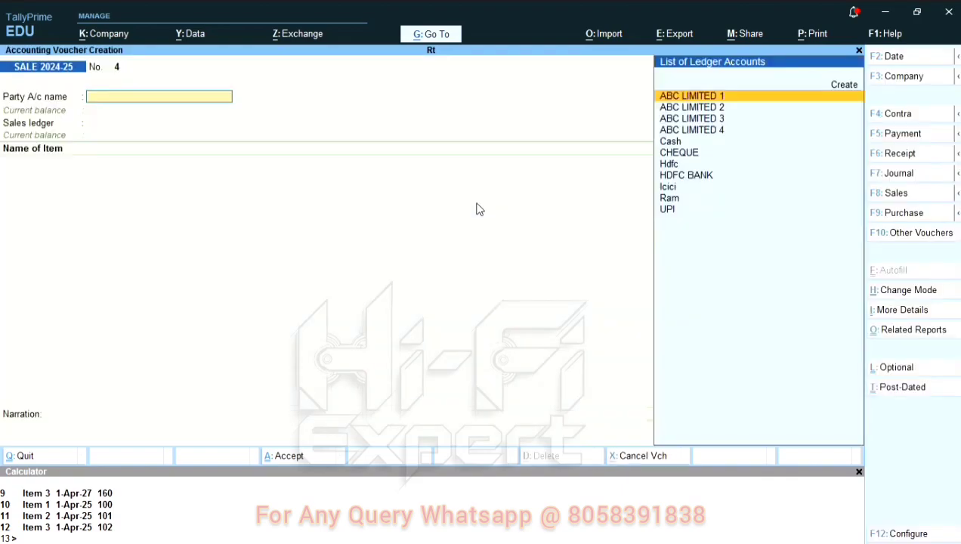
key("Return")
key("Return")
key("Return")
key("Return")
key("Return")
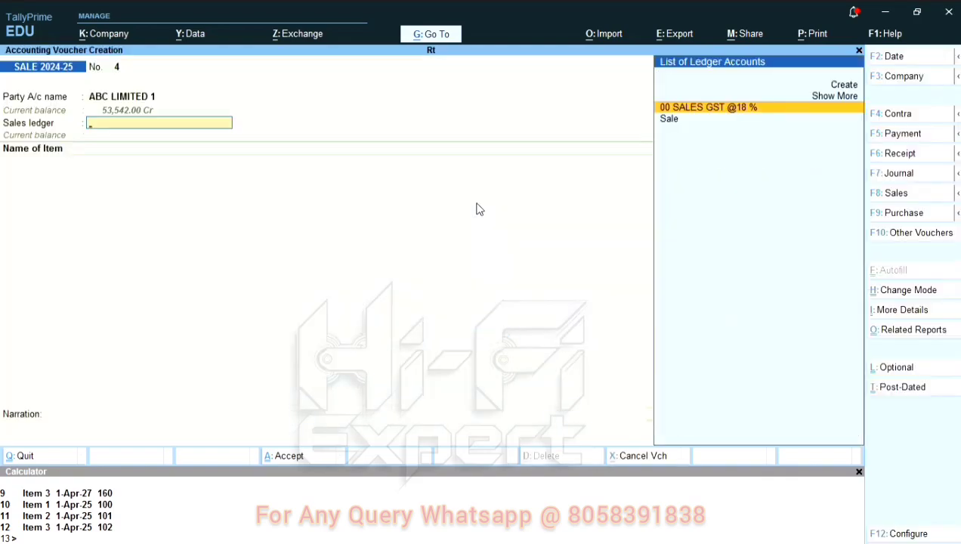
key("Return")
Step: Add Item 1 to the sales voucher with quantity 1 ef, keeping the automatically filled rate
key("Return")
type("1 ef")
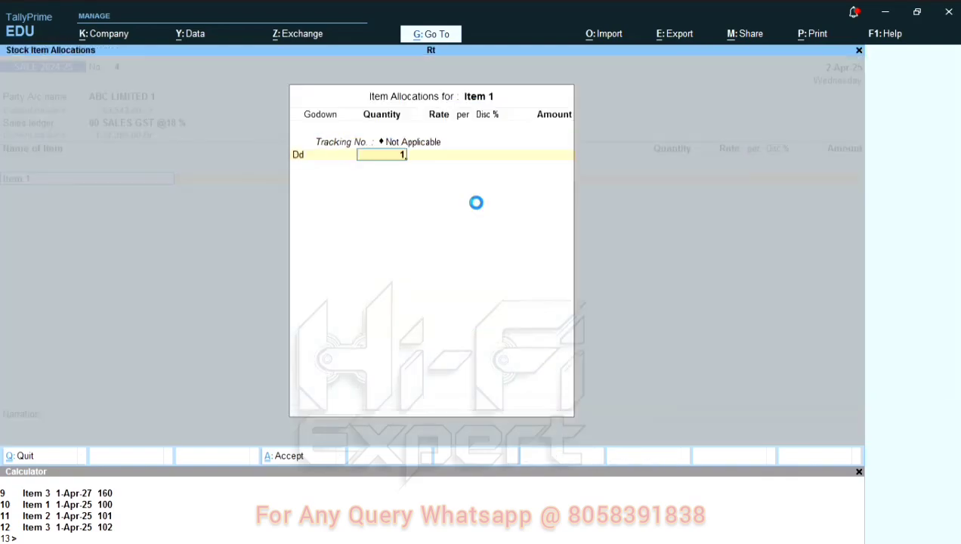
key("Return")
key("Return")
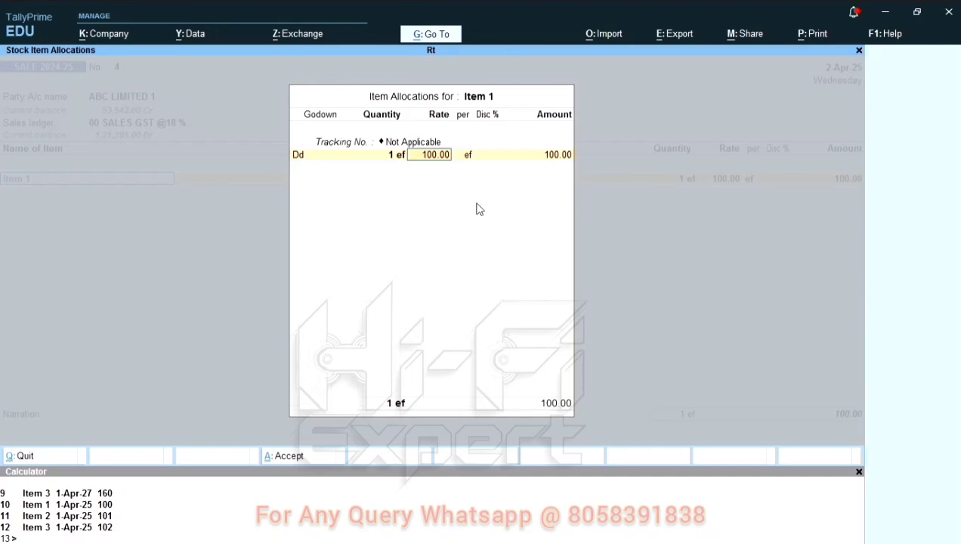
key("Return")
key("Return")
key("Return")
key("Return")
Step: Add Item 2 to the sales voucher with quantity 2 ef, keeping the automatically filled rate
key("Down")
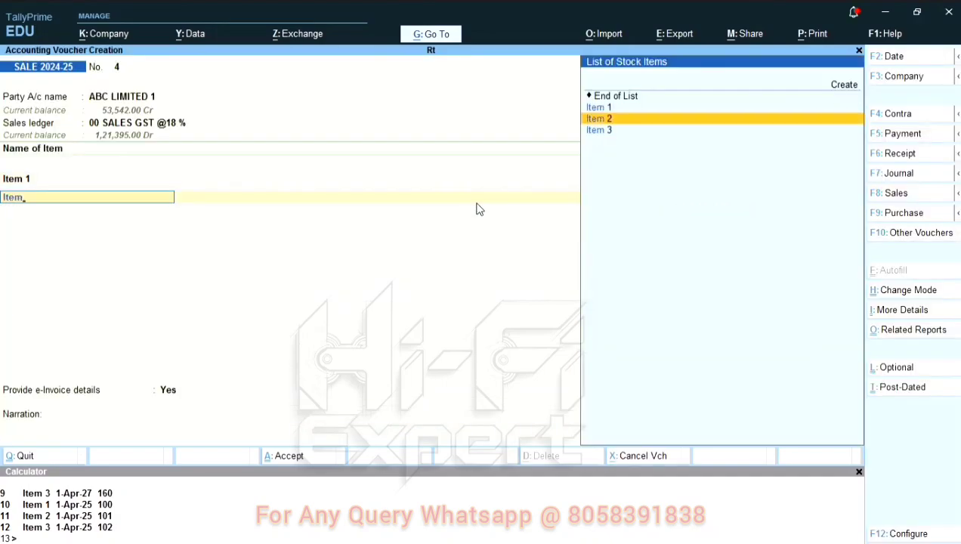
key("Return")
key("Return")
key("Return")
type("2")
key("Return")
key("Return")
key("Return")
key("Return")
key("Return")
key("Return")
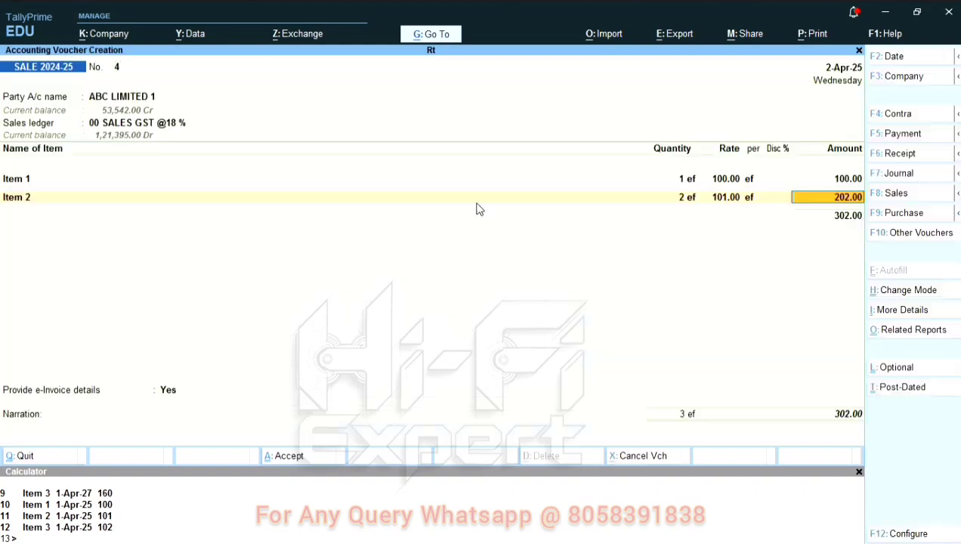
key("Return")
Step: Add Item 3 to the sales voucher with quantity 22 ef, keeping the automatically filled rate
type("Item 3")
key("Return")
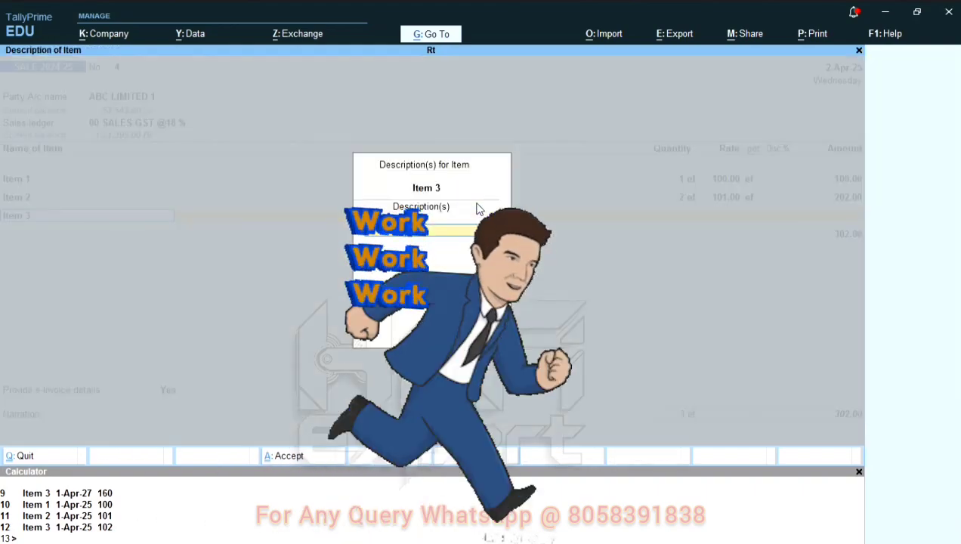
key("Return")
key("Return")
type("22")
key("Return")
key("Return")
key("Return")
key("Return")
key("Return")
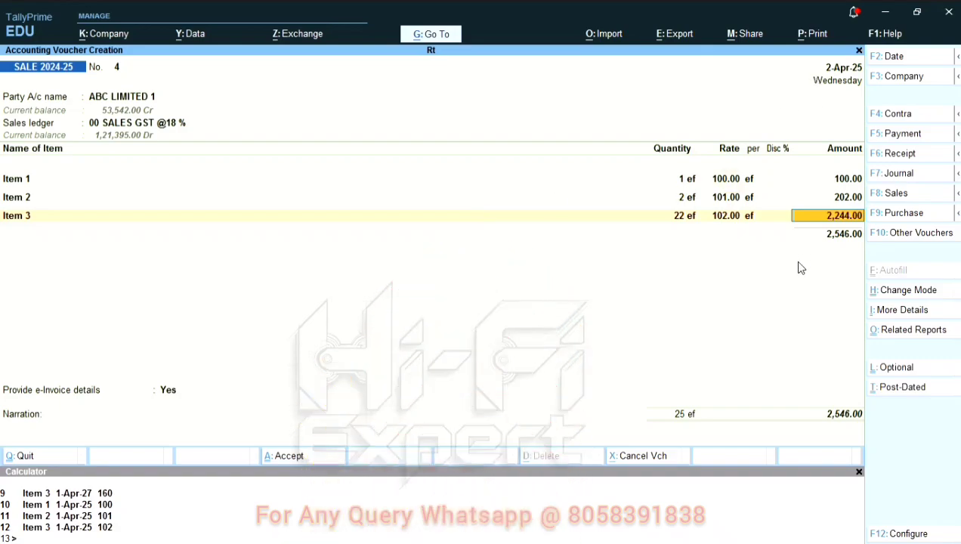
Step: Save the sales voucher and return to the Gateway of Tally
key("Return")
key("ctrl+a")
key("Escape")
key("Escape")
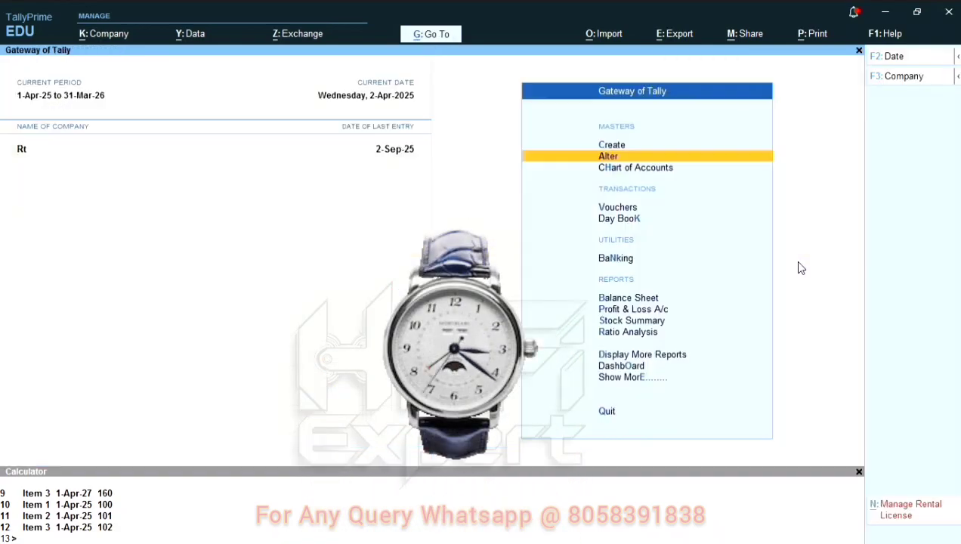